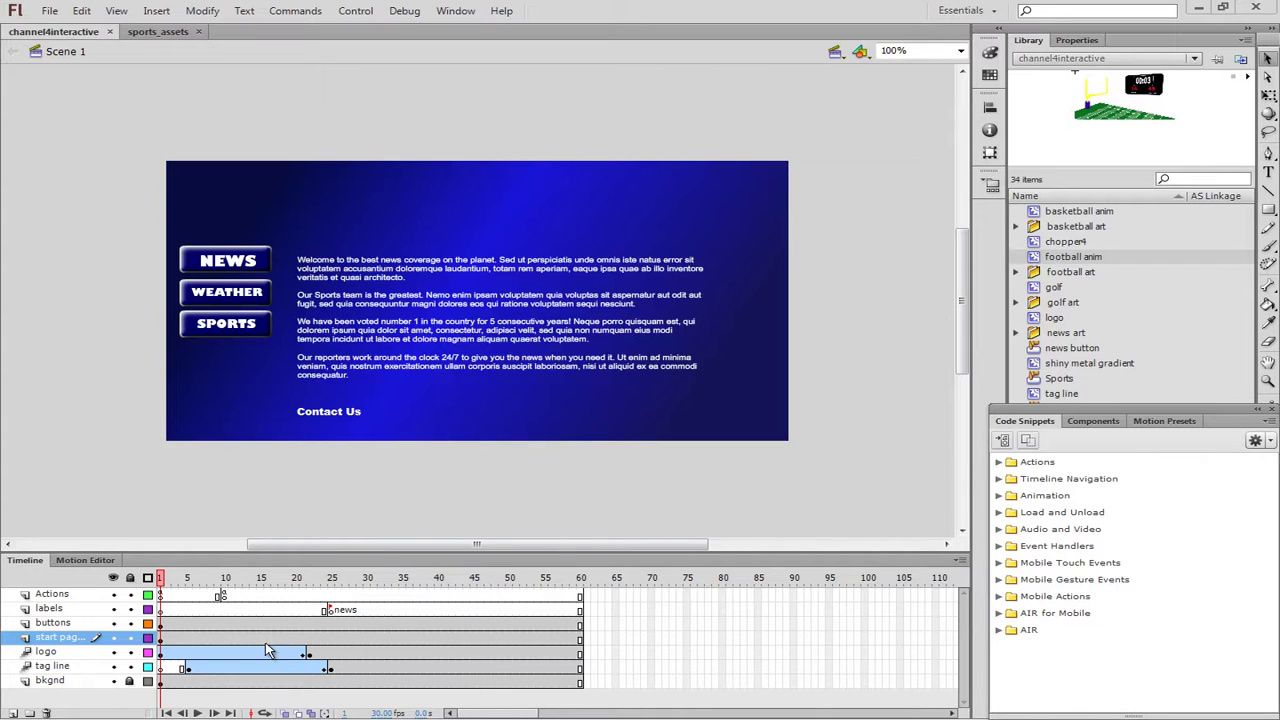
Add a layer folder named "contents" directly above the buttons layer
click(52, 623)
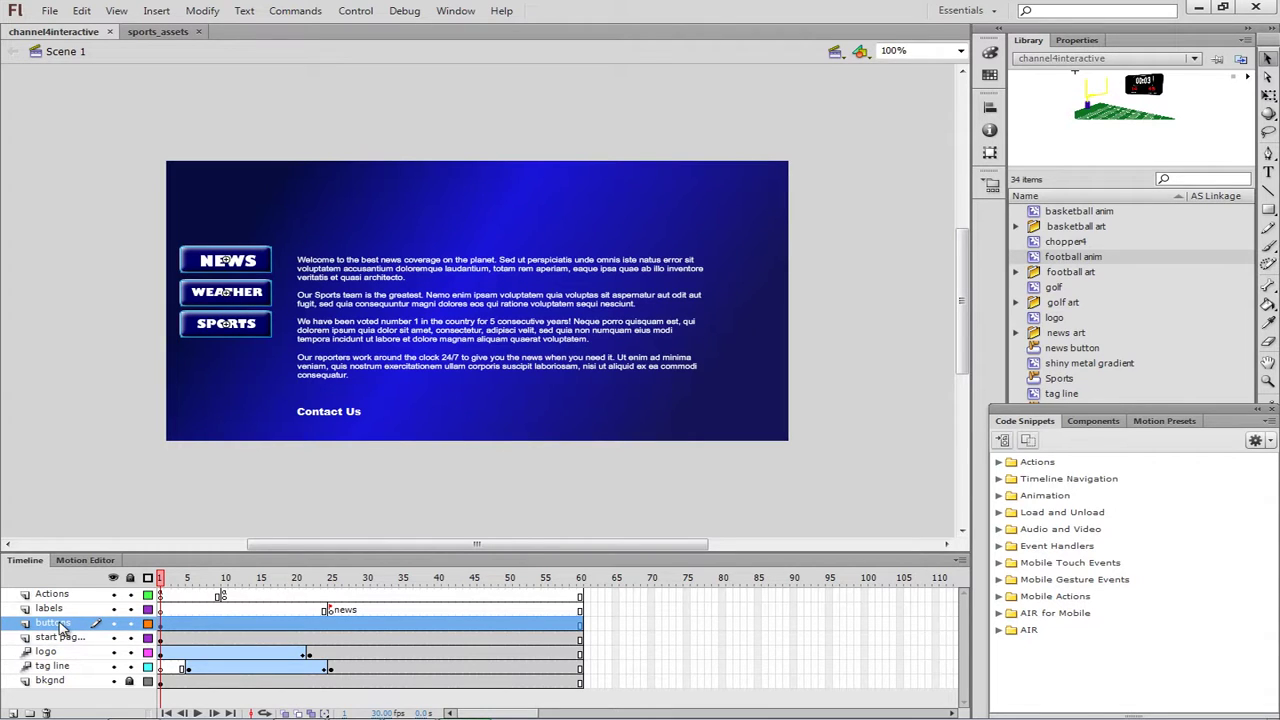
click(30, 713)
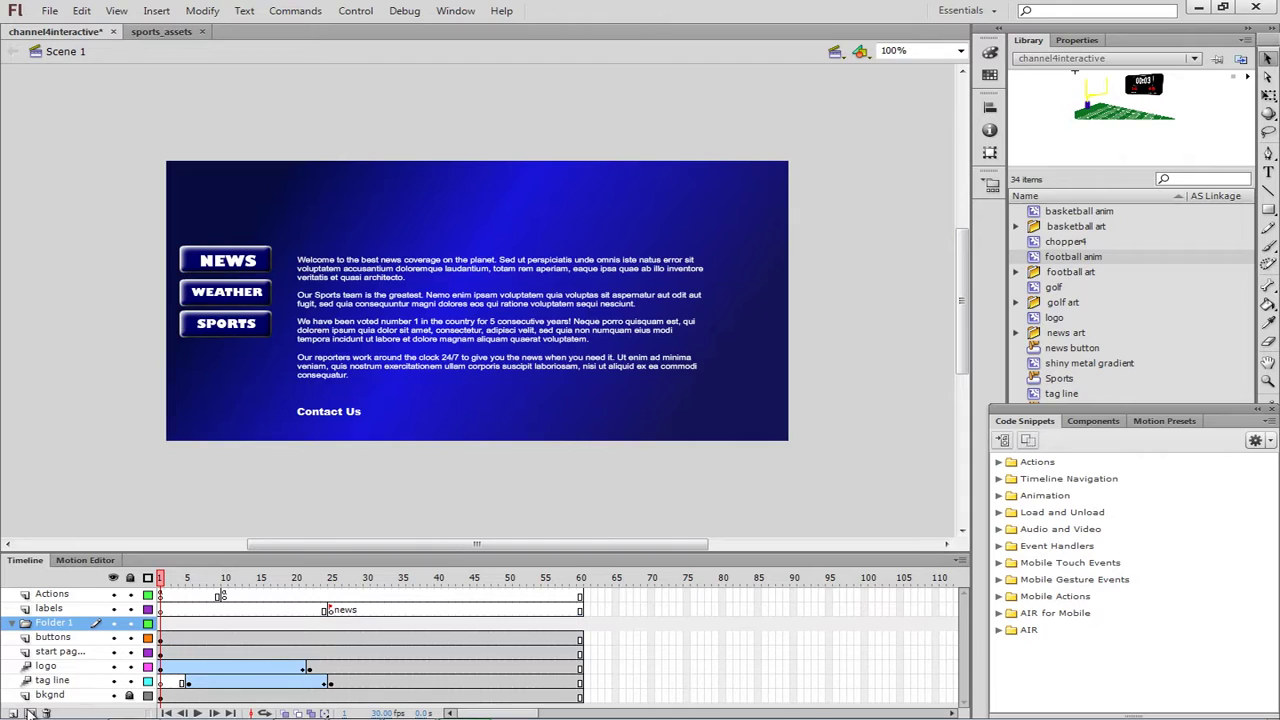
double_click(55, 624)
text(c)
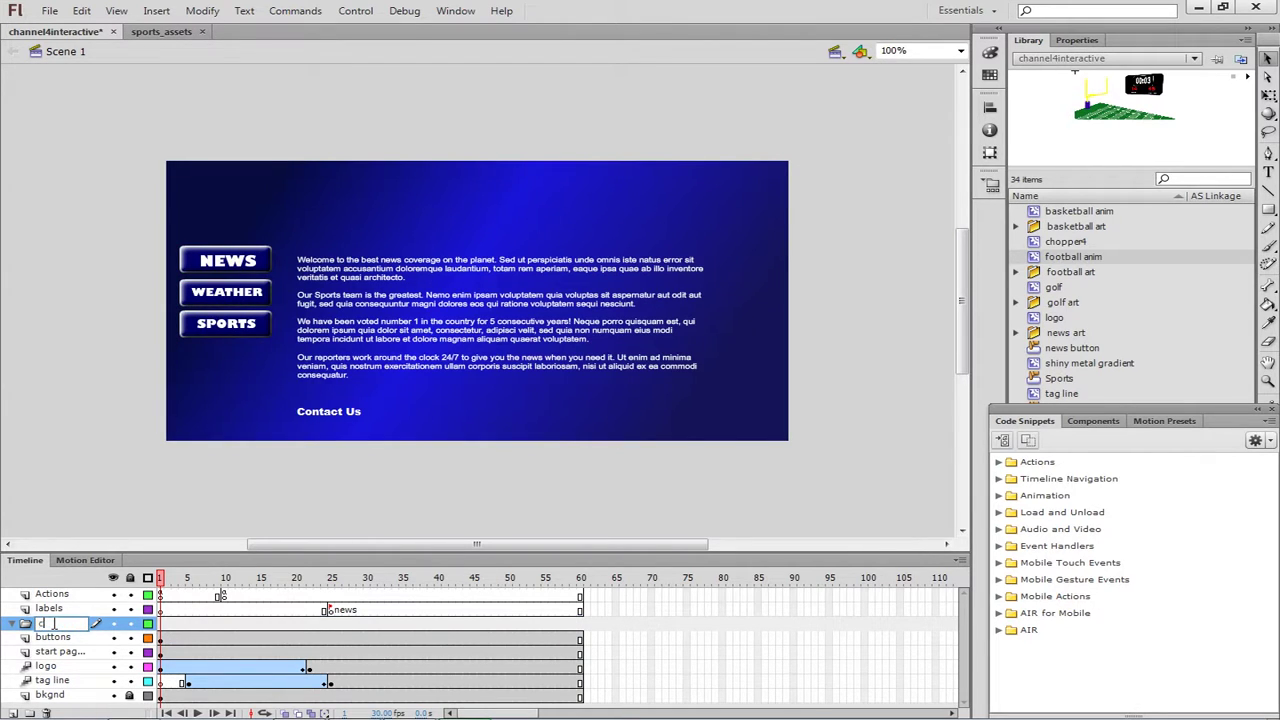
text(ontents)
key(Return)
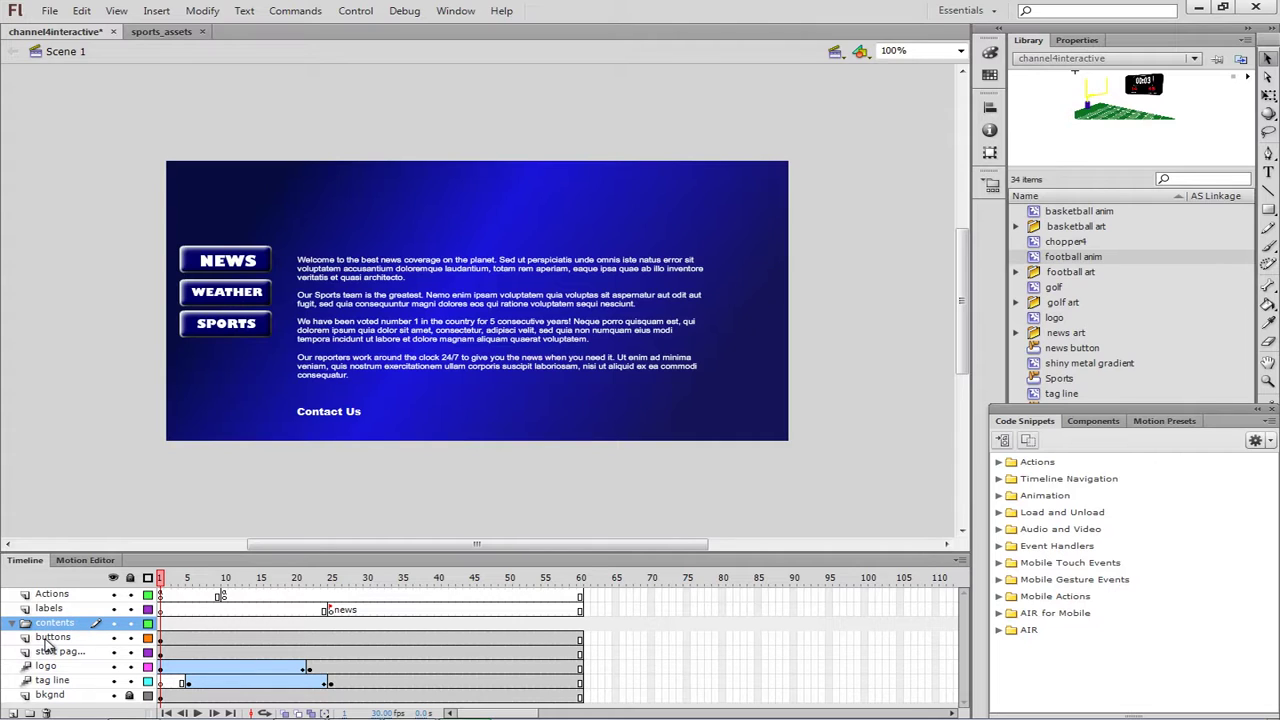
Add a new layer named "news" directly above the buttons layer
click(46, 640)
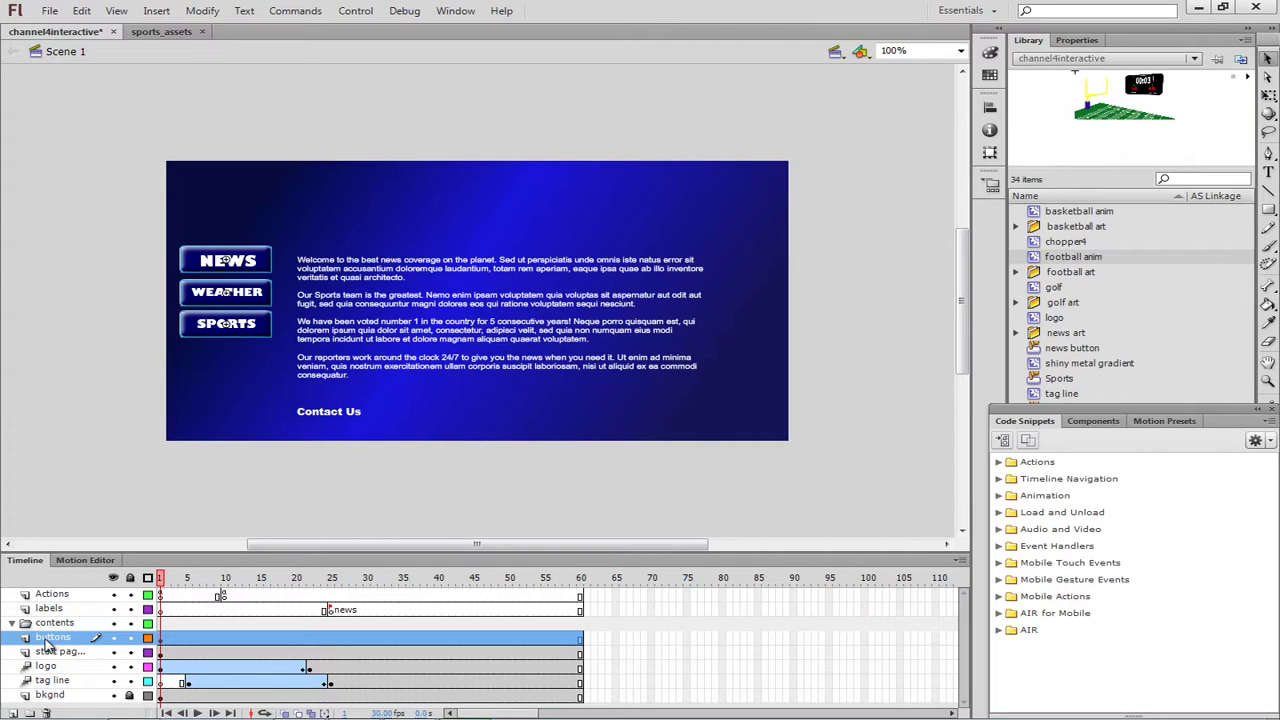
click(13, 712)
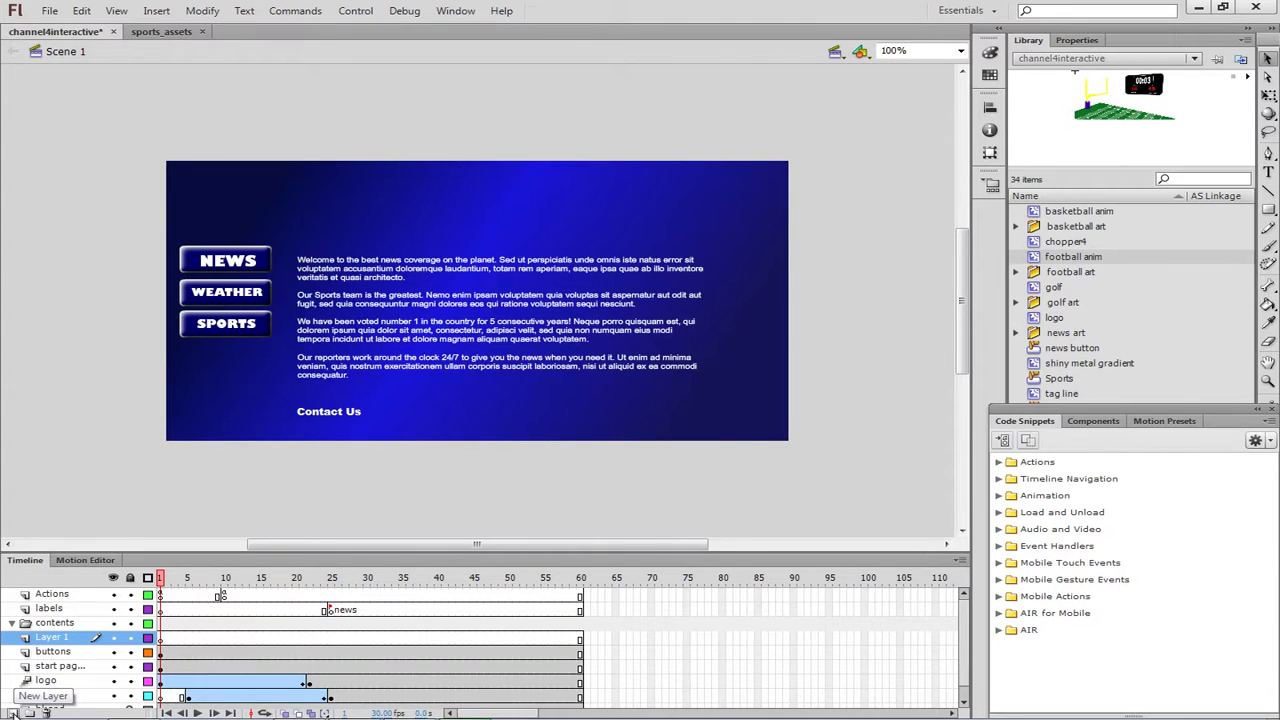
click(60, 642)
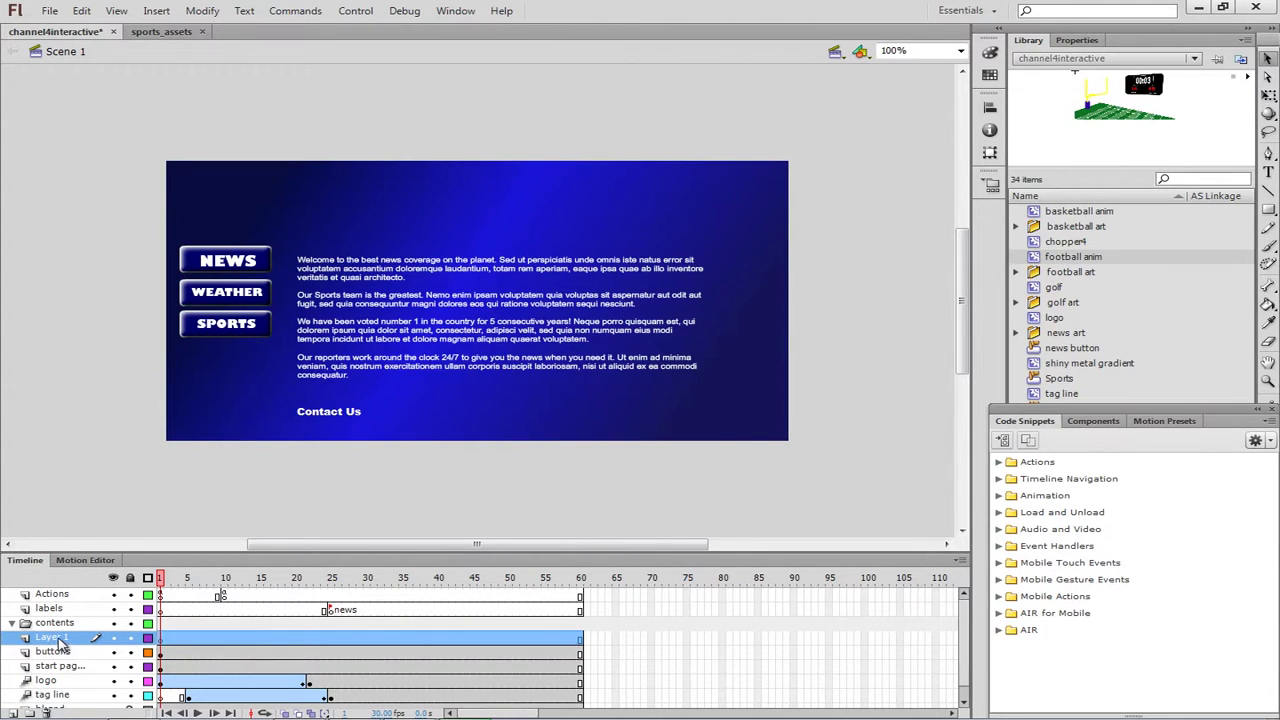
double_click(56, 638)
text(news)
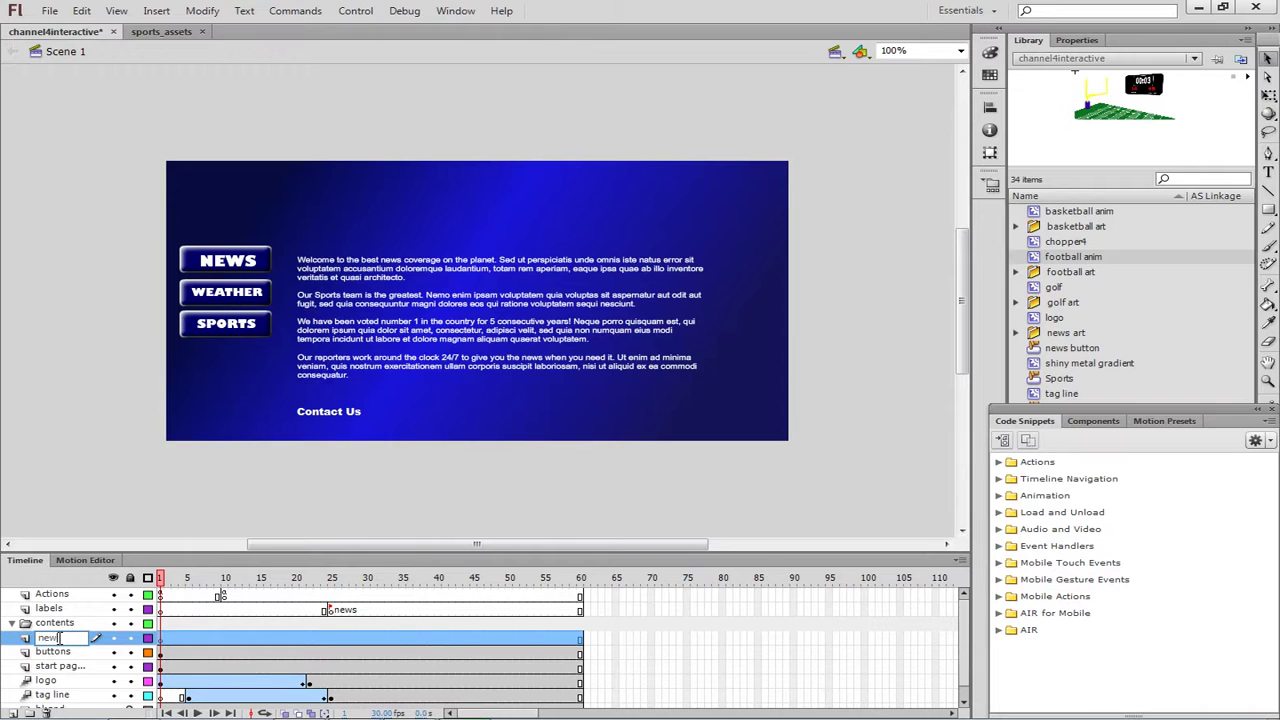
key(Return)
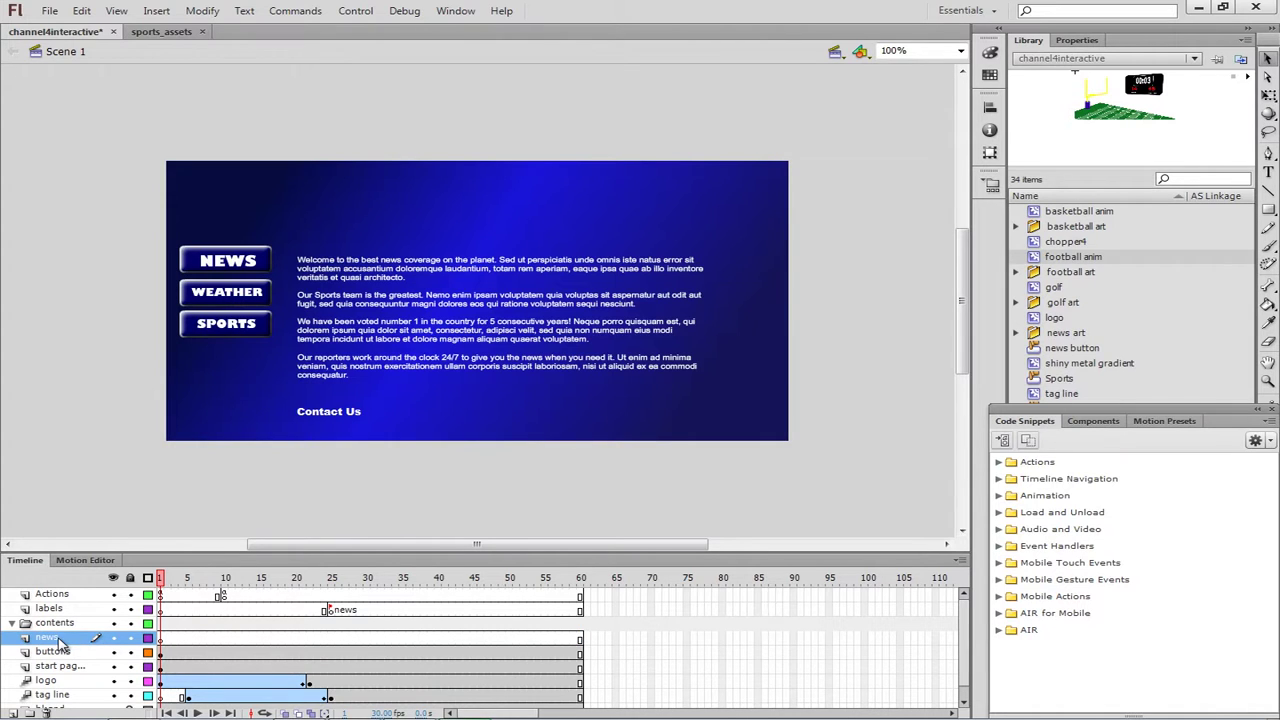
Add a new layer named "football" above the news layer
click(14, 712)
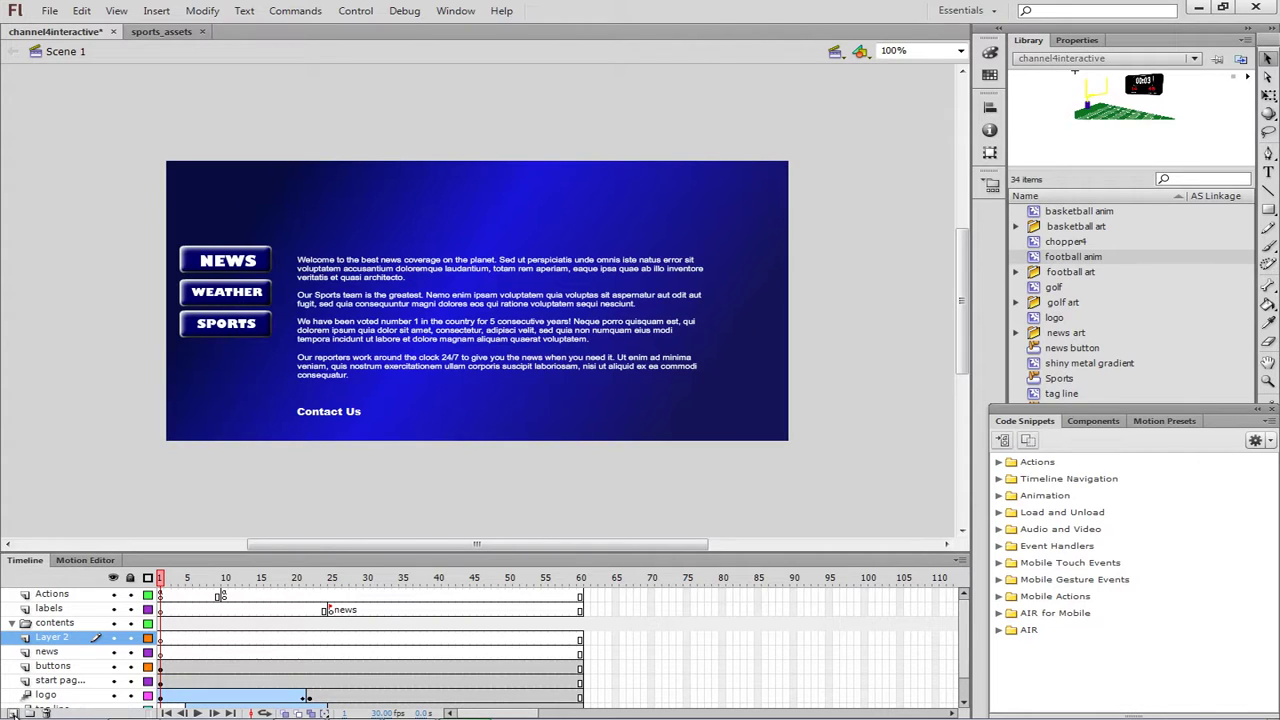
double_click(52, 638)
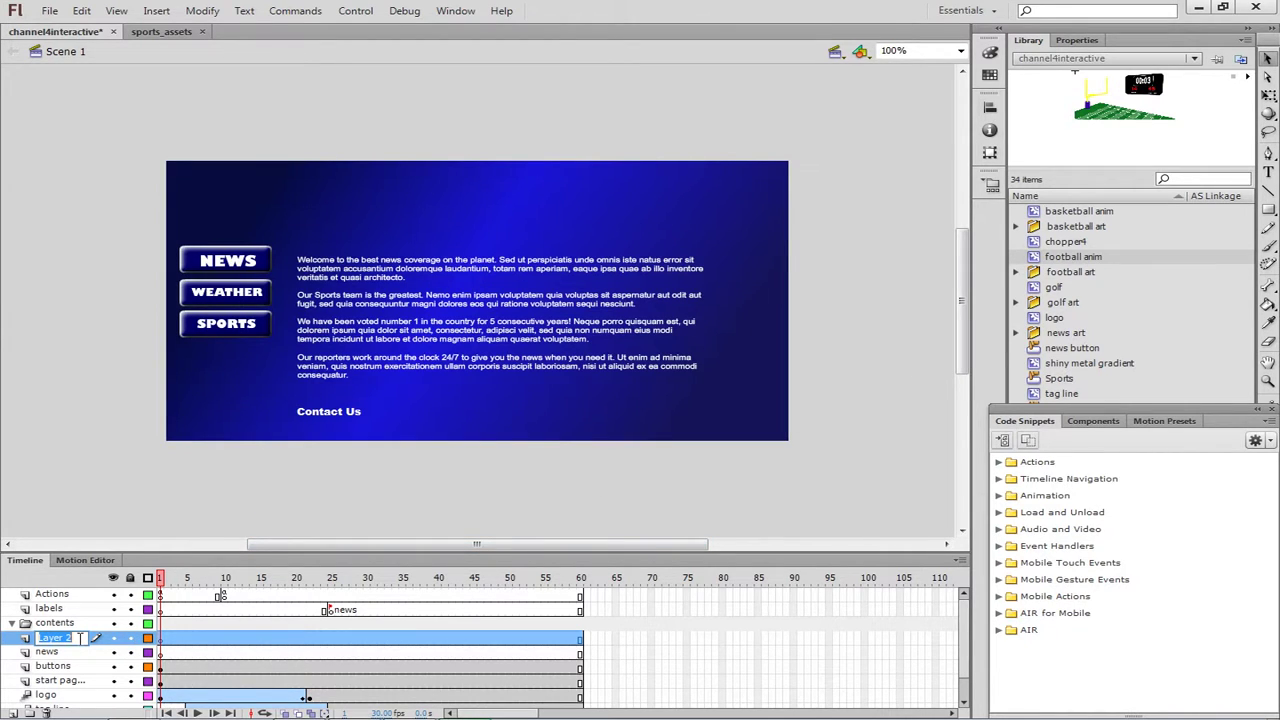
text(football)
key(Return)
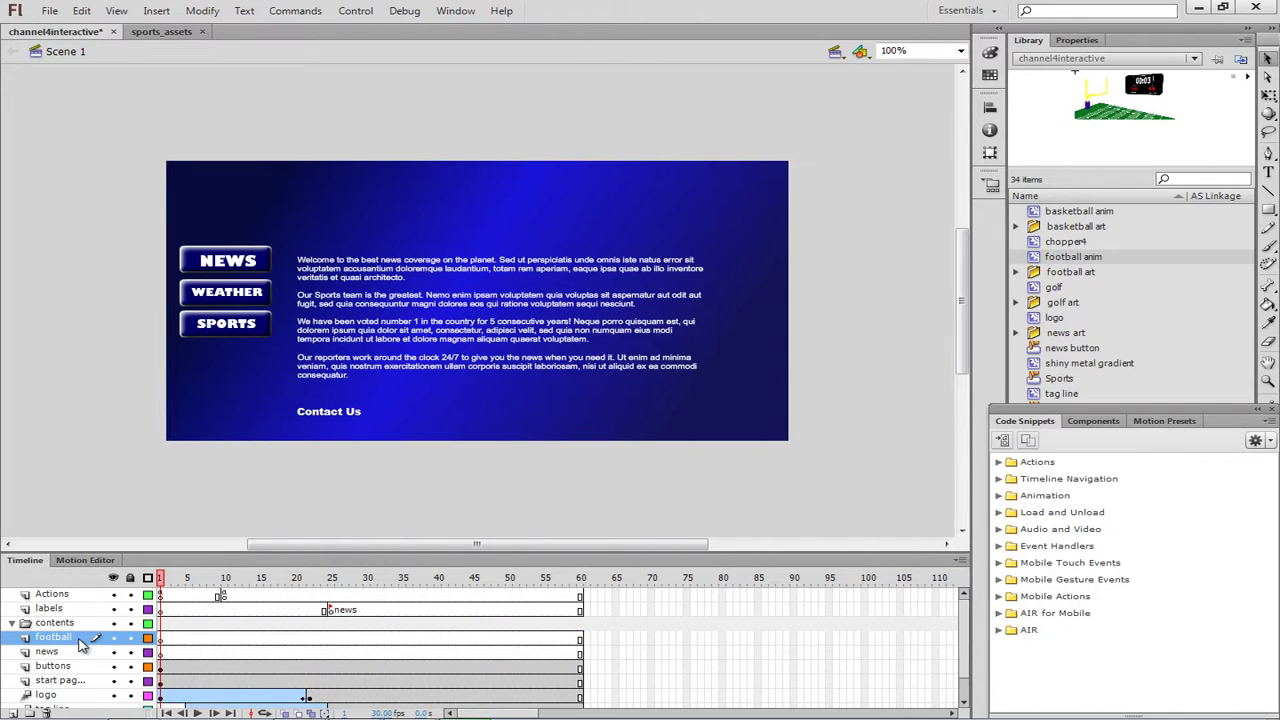
Add a new layer named "golf" above the football layer
click(13, 712)
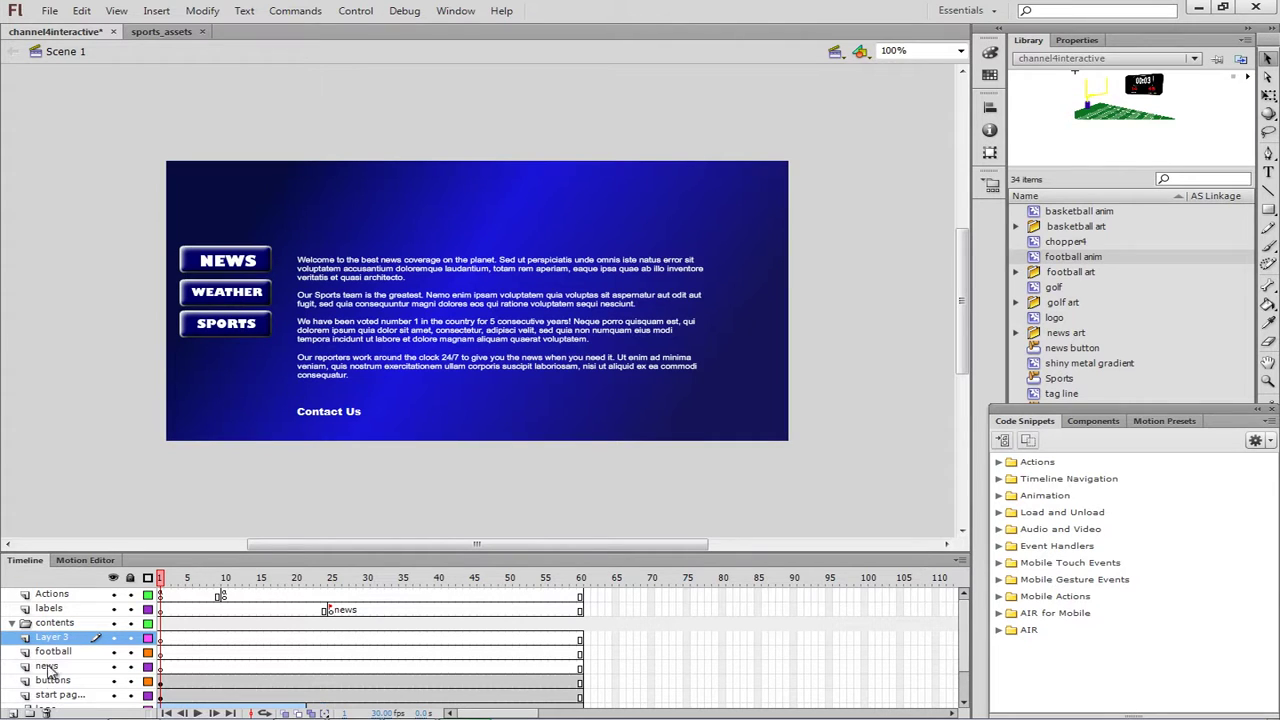
double_click(55, 638)
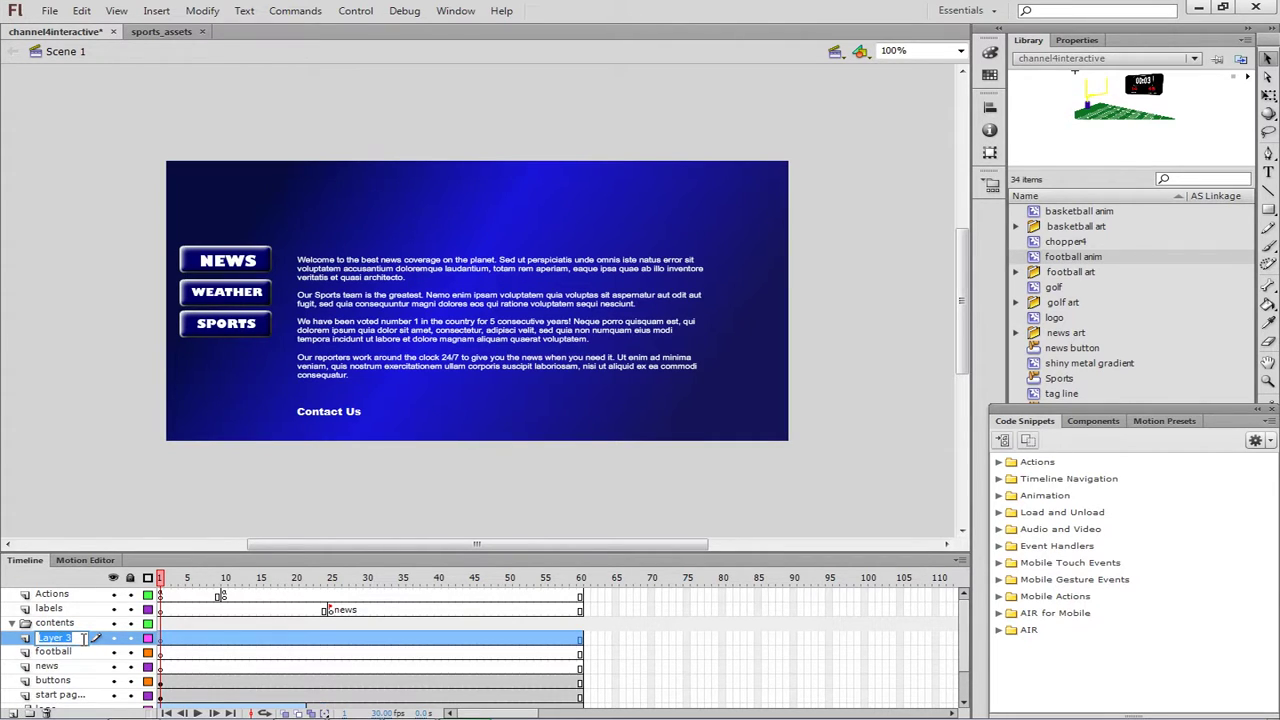
text(golf)
key(Return)
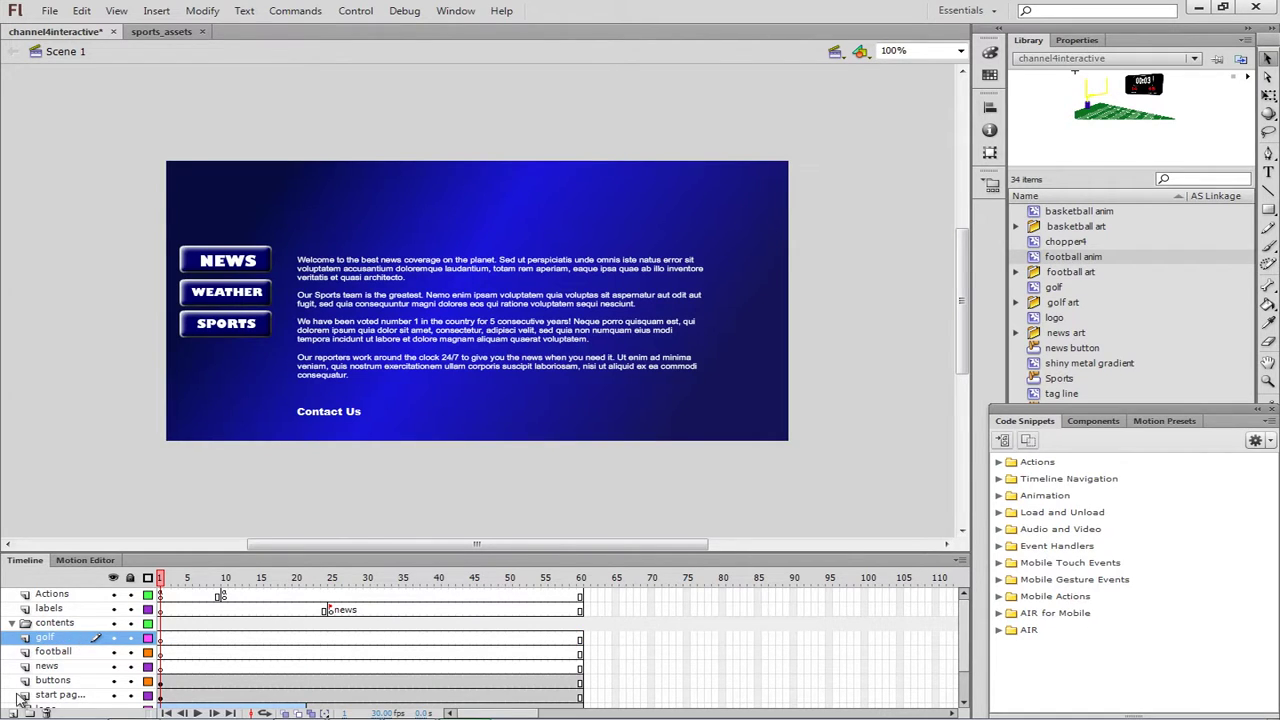
Add a new layer named "basketball" above the golf layer
click(12, 712)
double_click(55, 638)
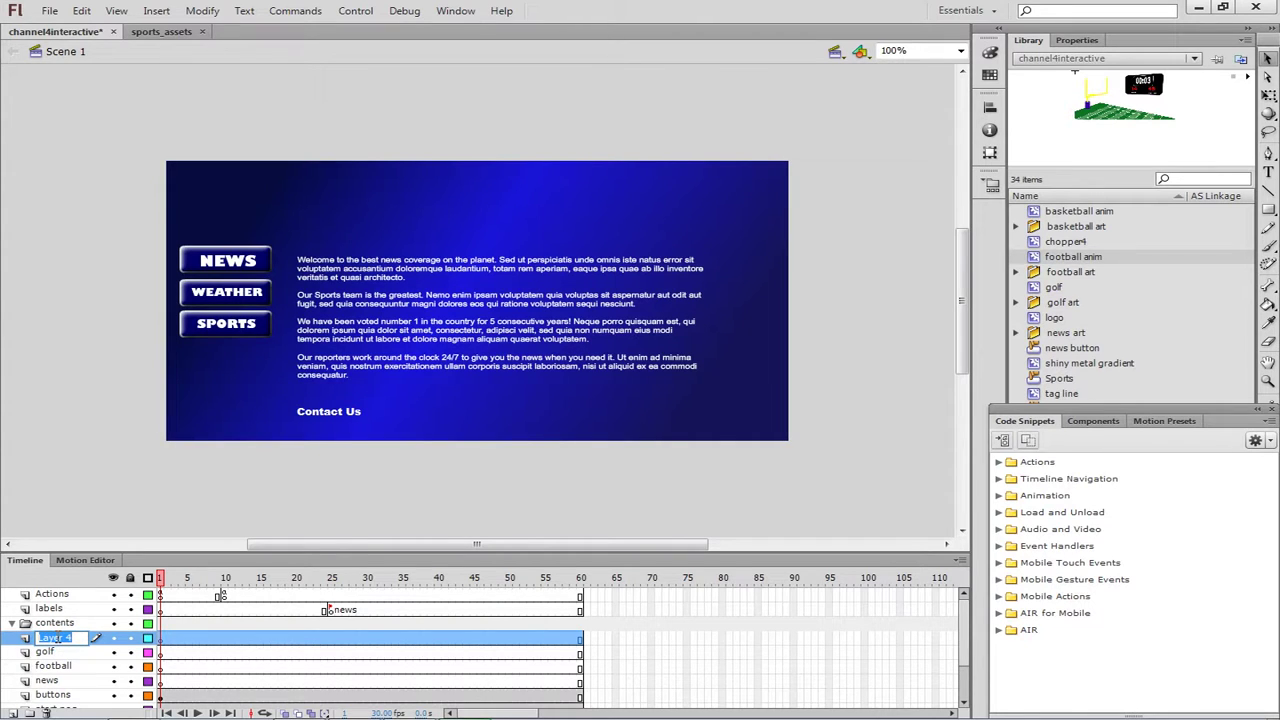
text(basketball)
key(Return)
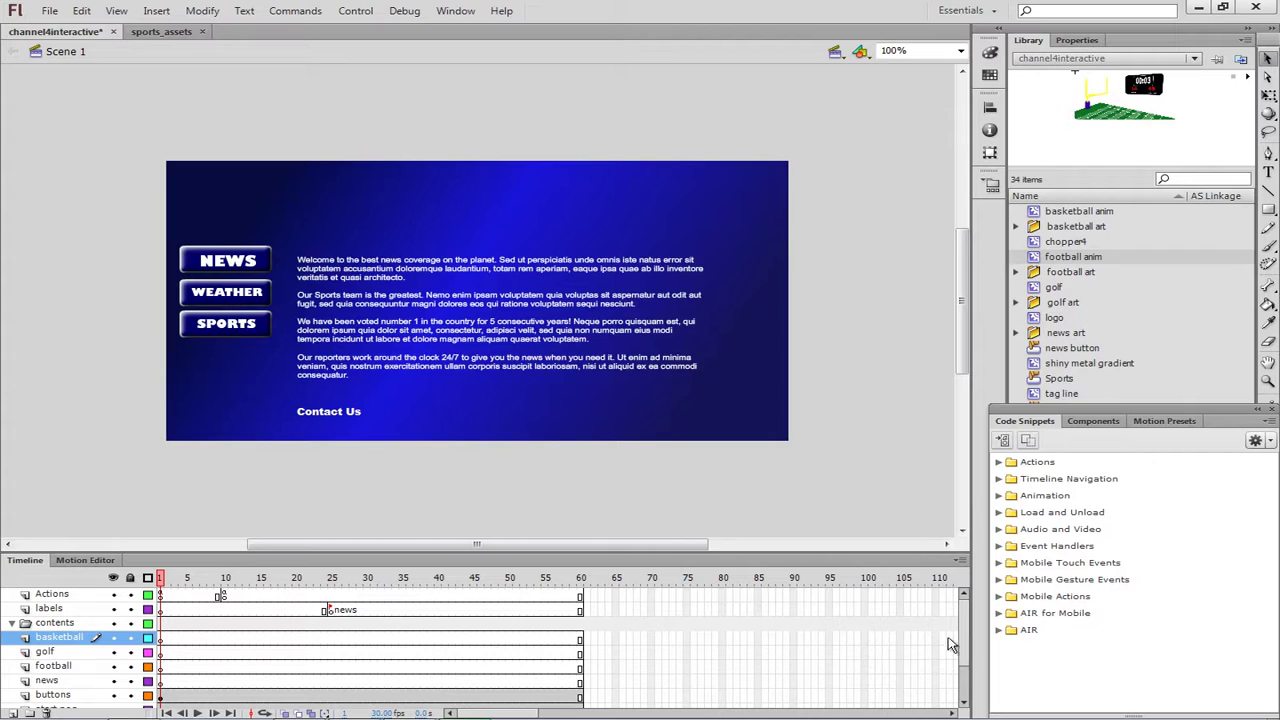
Move the basketball, golf, football and news layers into the contents folder, and check the grouping by collapsing and re-expanding the folder
drag(966, 650, 966, 673)
scroll(966, 673, down, 1)
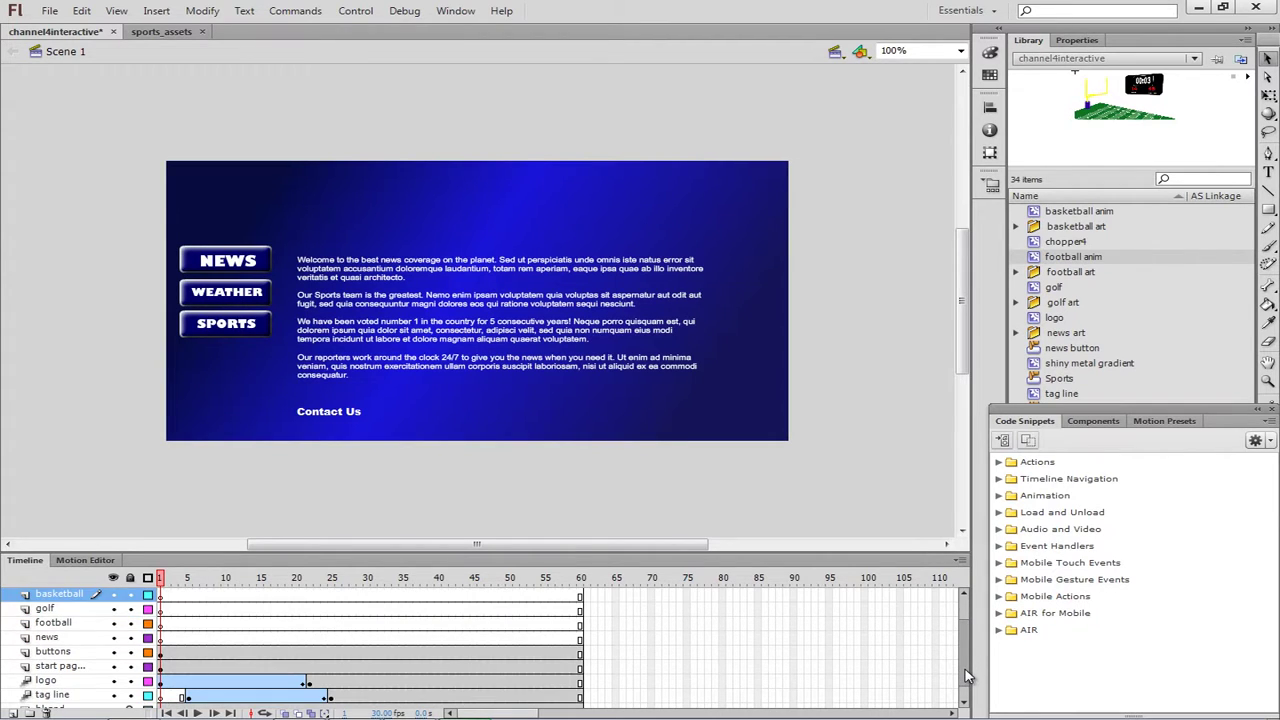
scroll(966, 677, up, 1)
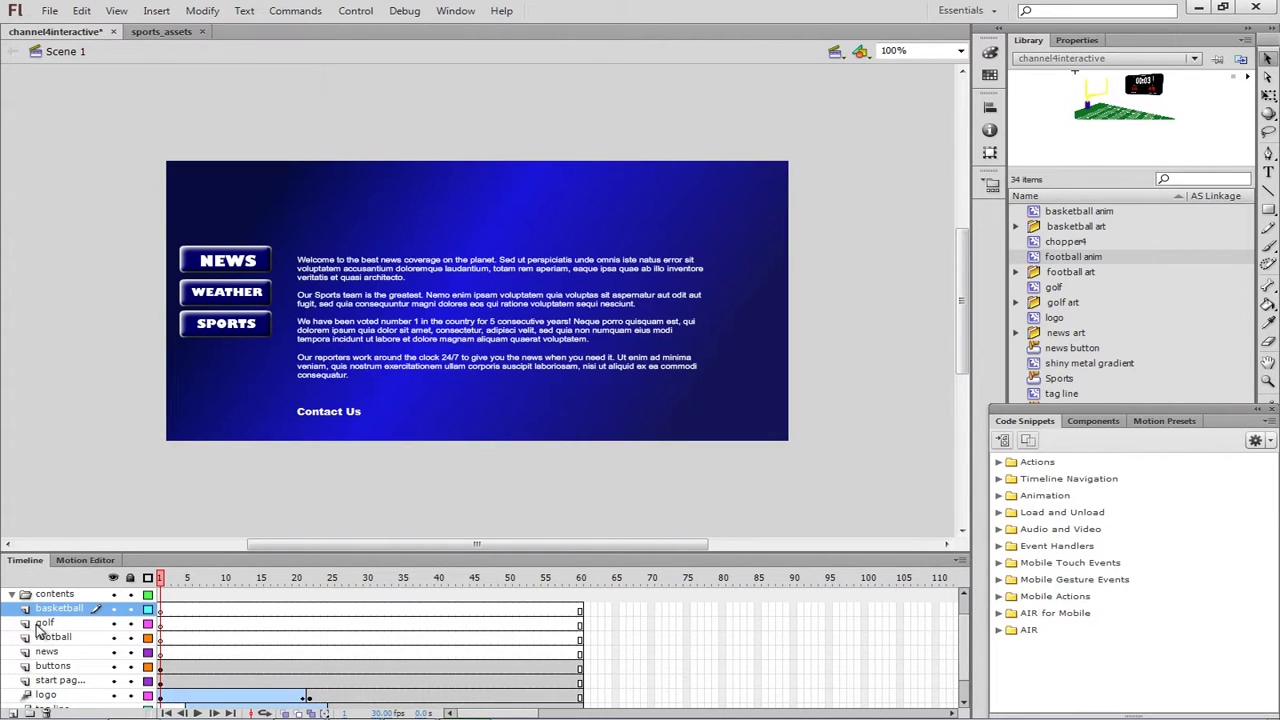
drag(40, 628, 52, 655)
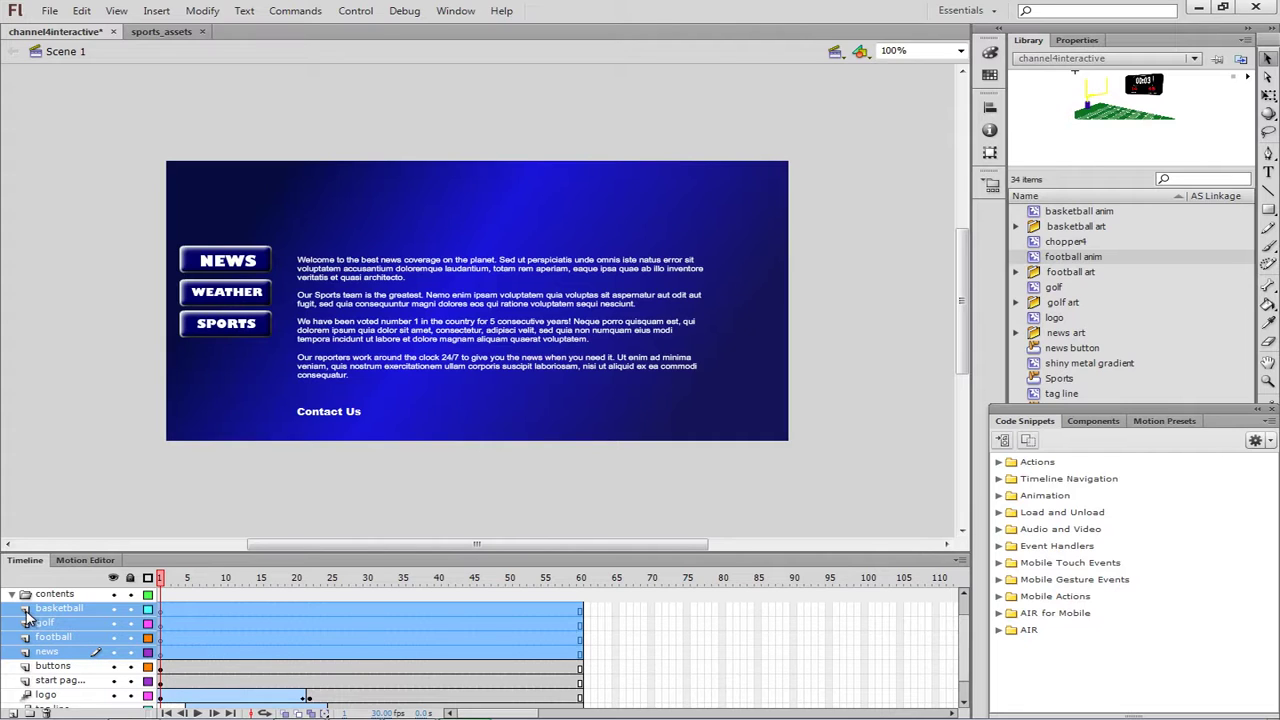
drag(36, 615, 42, 614)
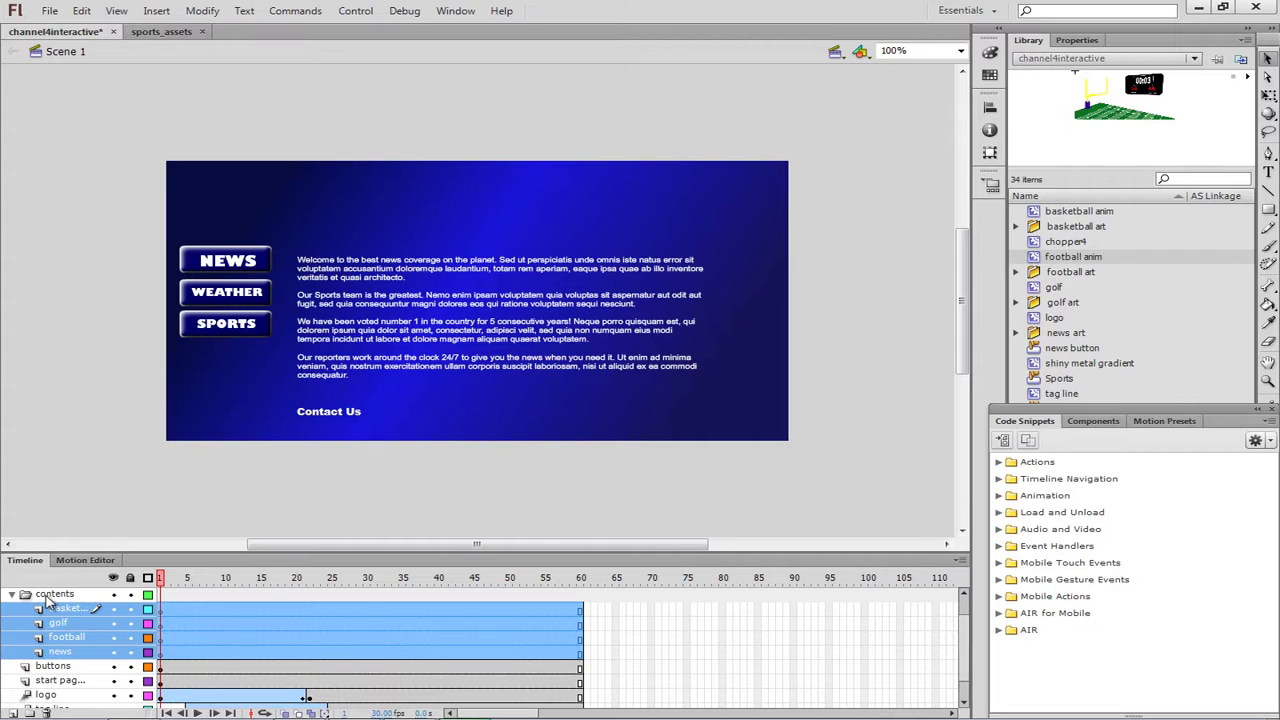
click(14, 595)
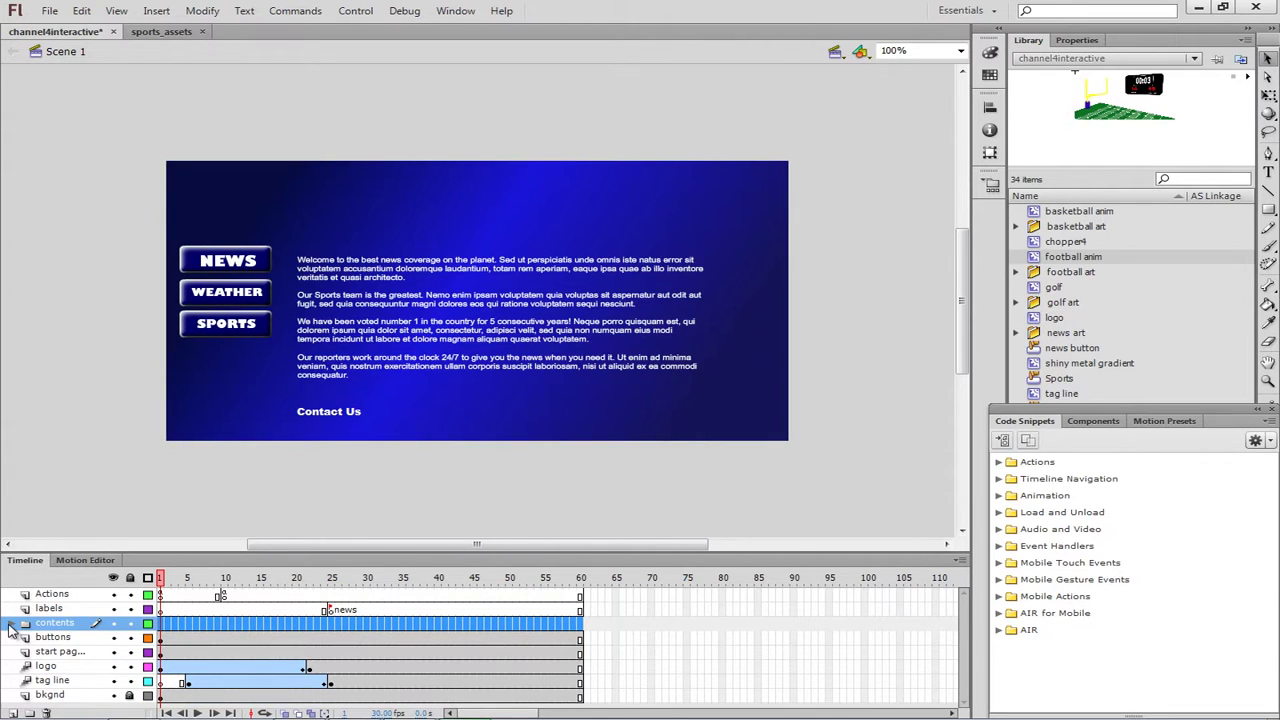
click(14, 623)
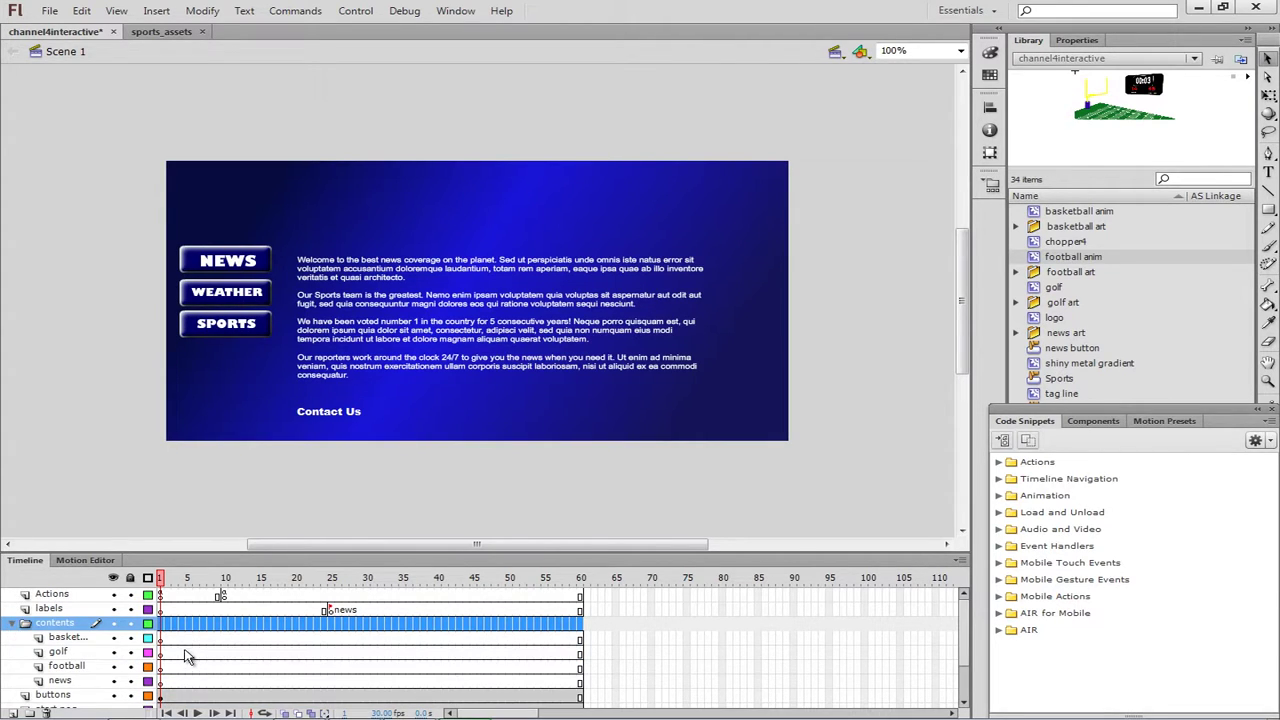
Move the start page layer into the contents folder, directly below the news layer
scroll(152, 668, down, 1)
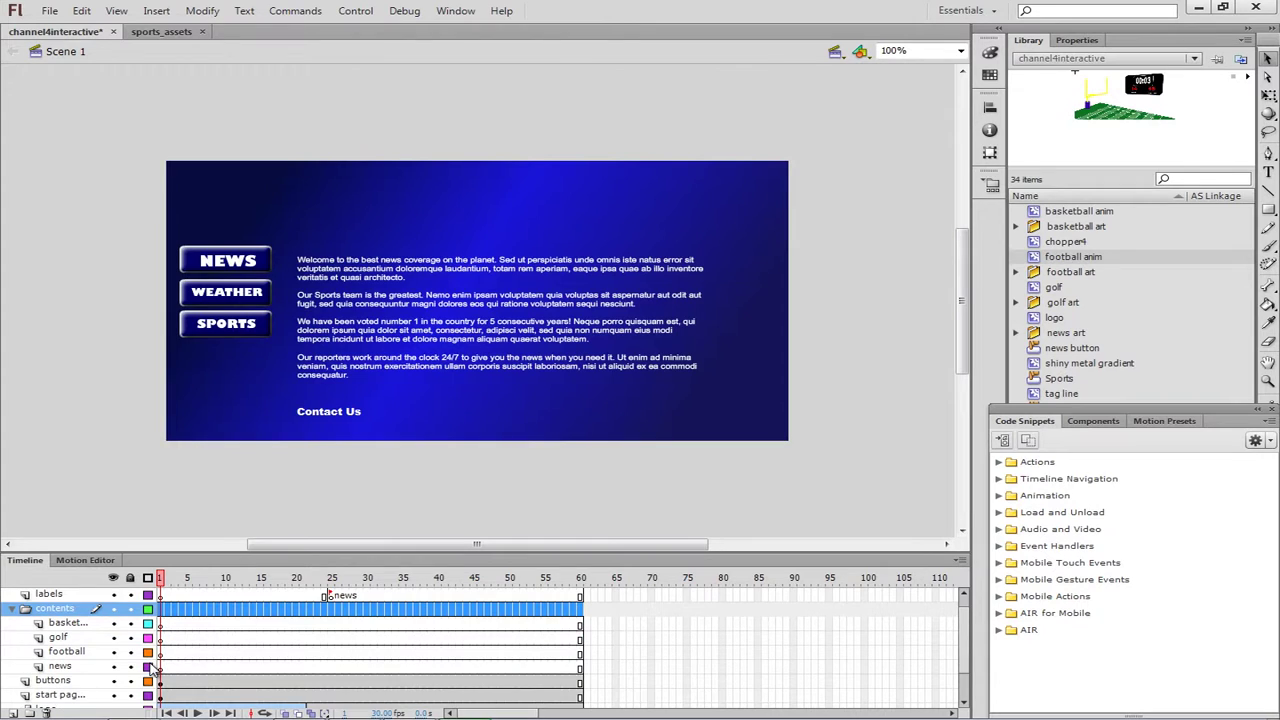
click(28, 698)
drag(28, 700, 53, 681)
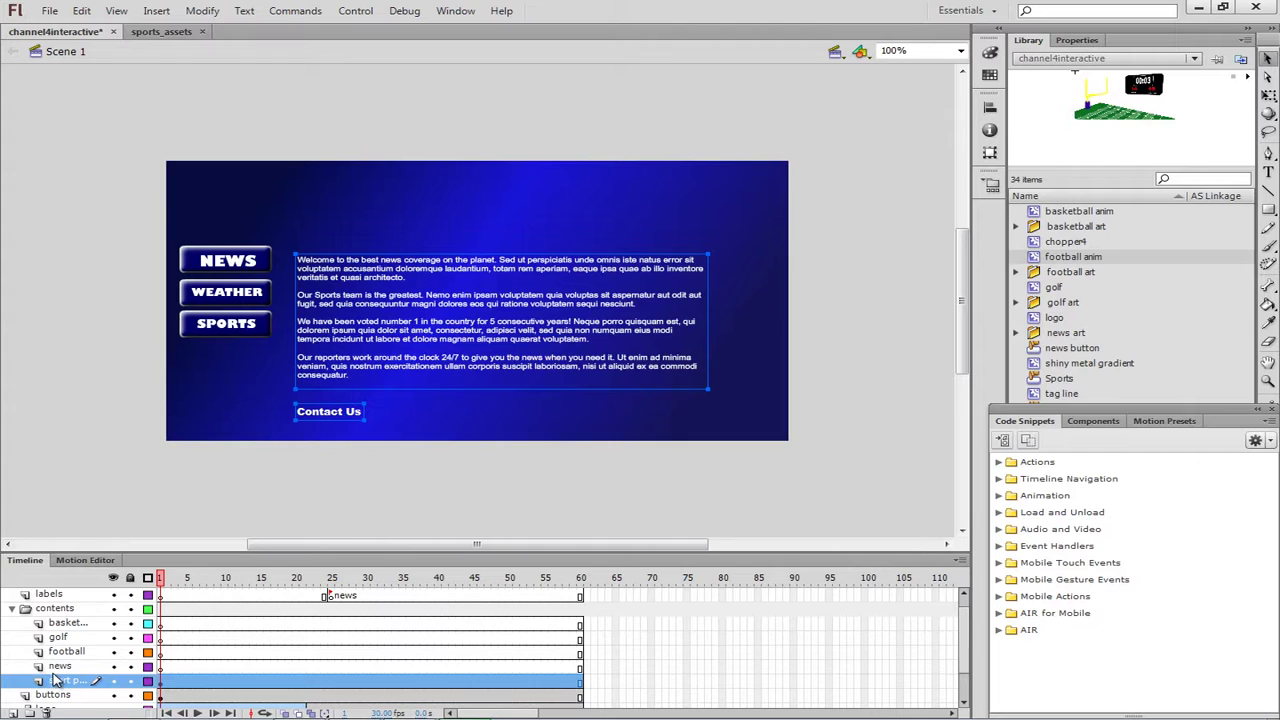
Add a new layer named "sports" above the start page layer inside the contents folder
scroll(55, 680, down, 1)
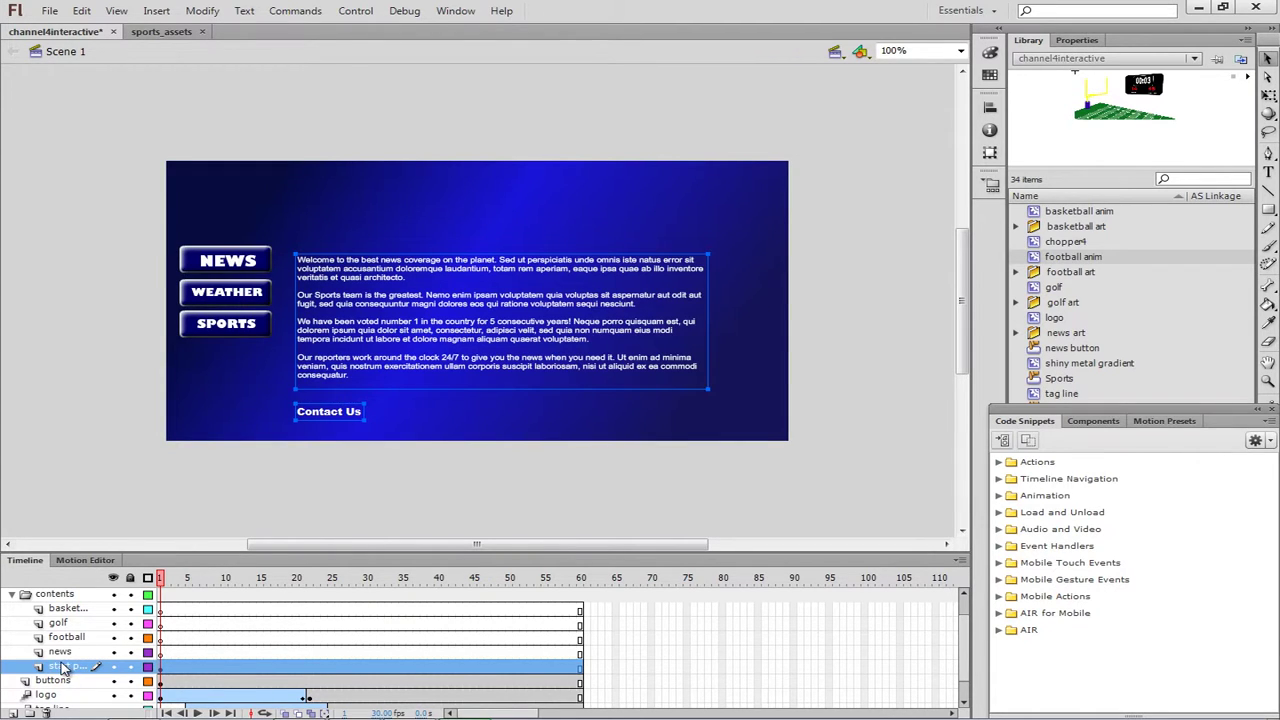
click(14, 712)
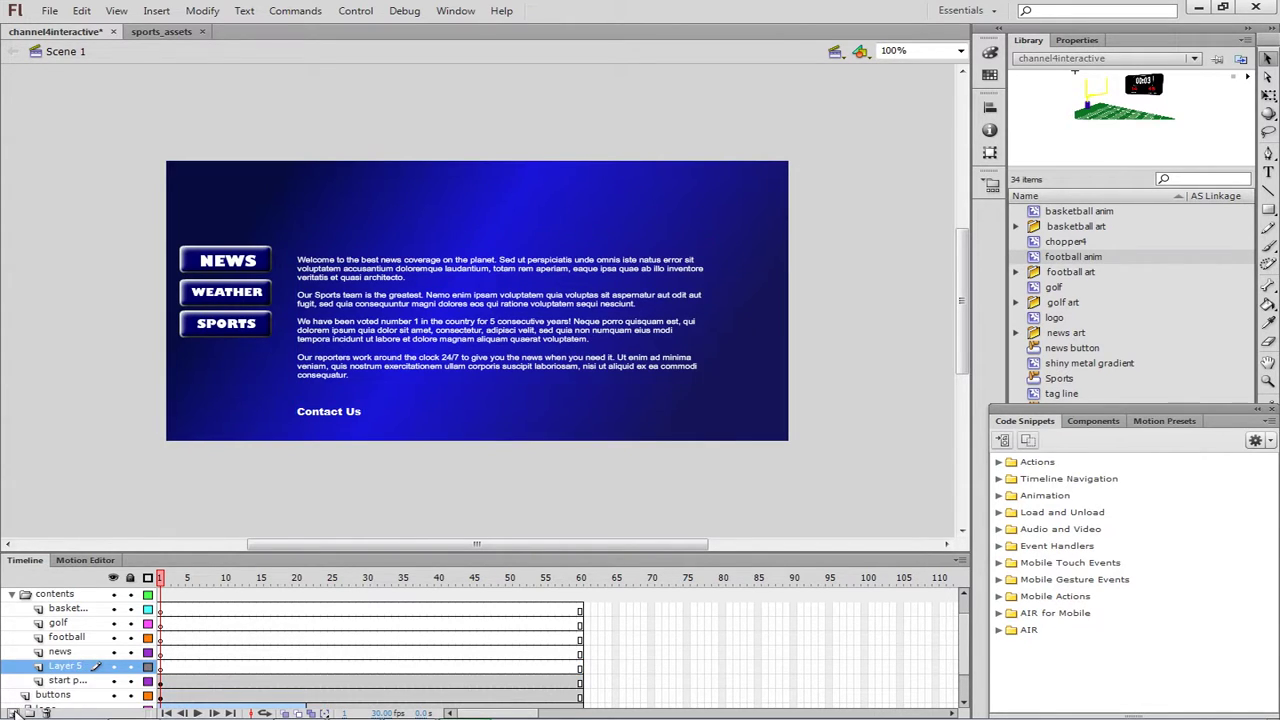
double_click(68, 666)
text(sports)
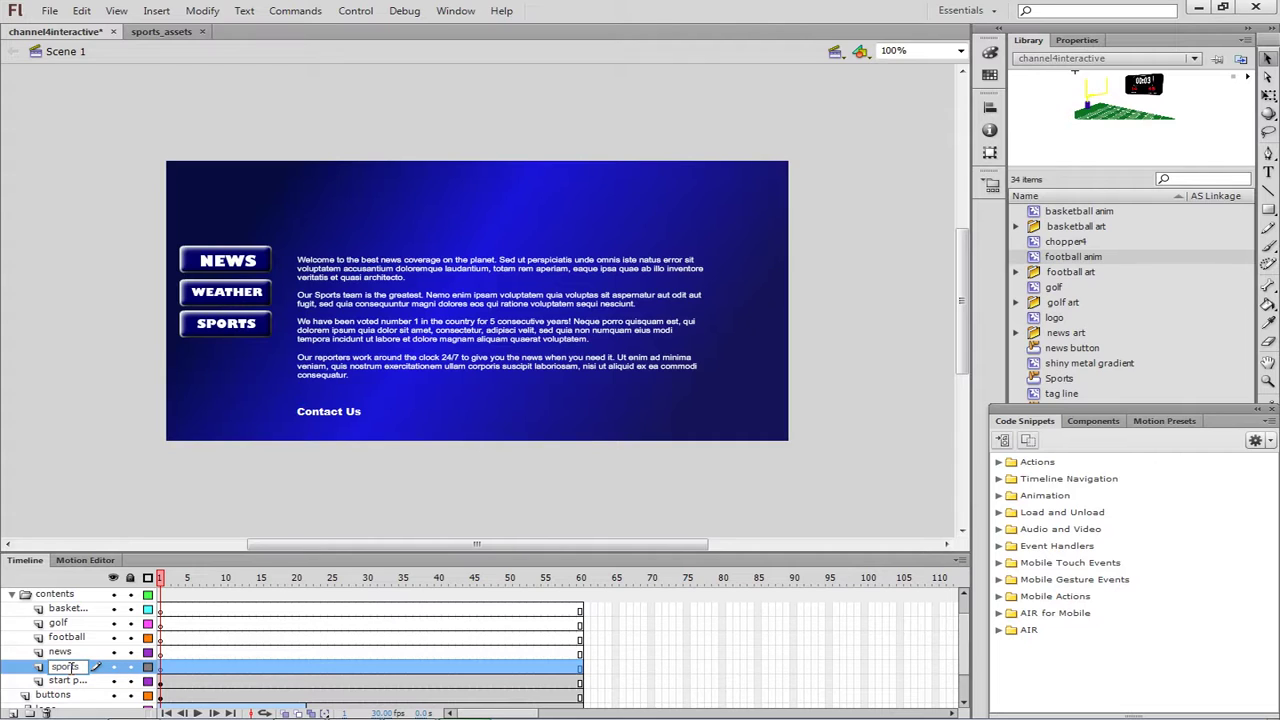
key(Return)
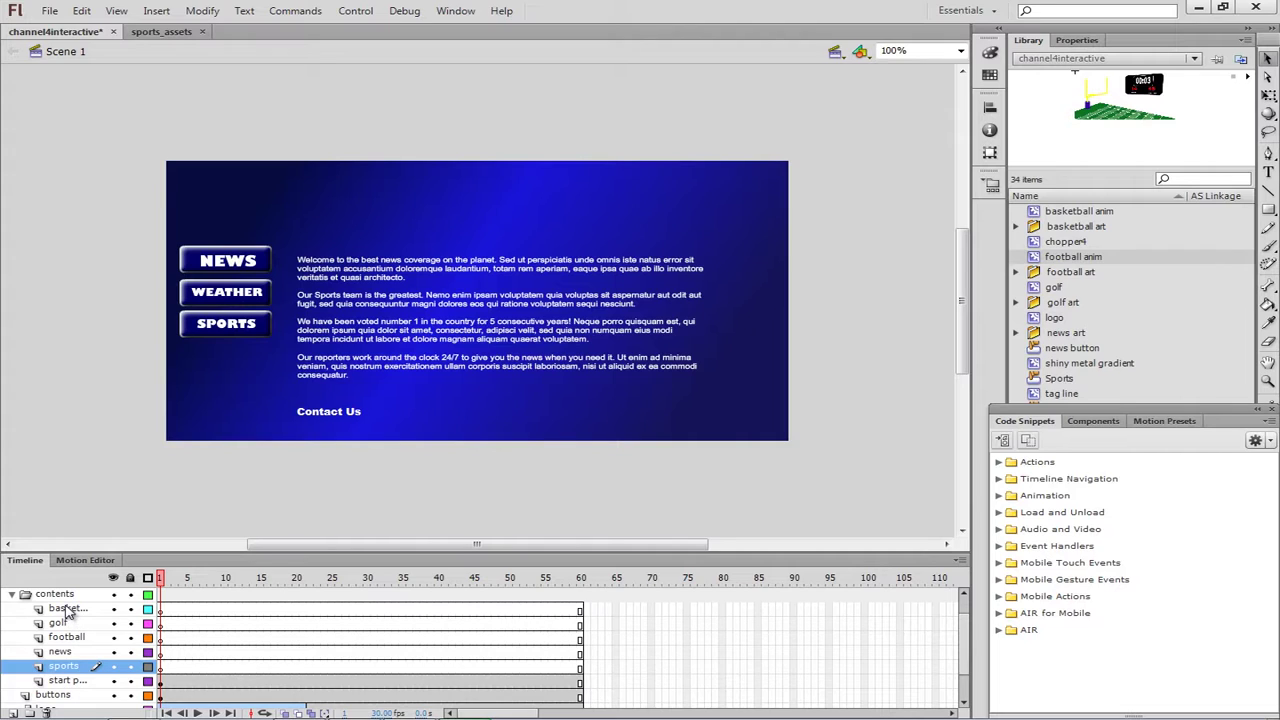
With the sports layer active, open the common Buttons library, move it clear of the stage's centre and make it taller
click(60, 667)
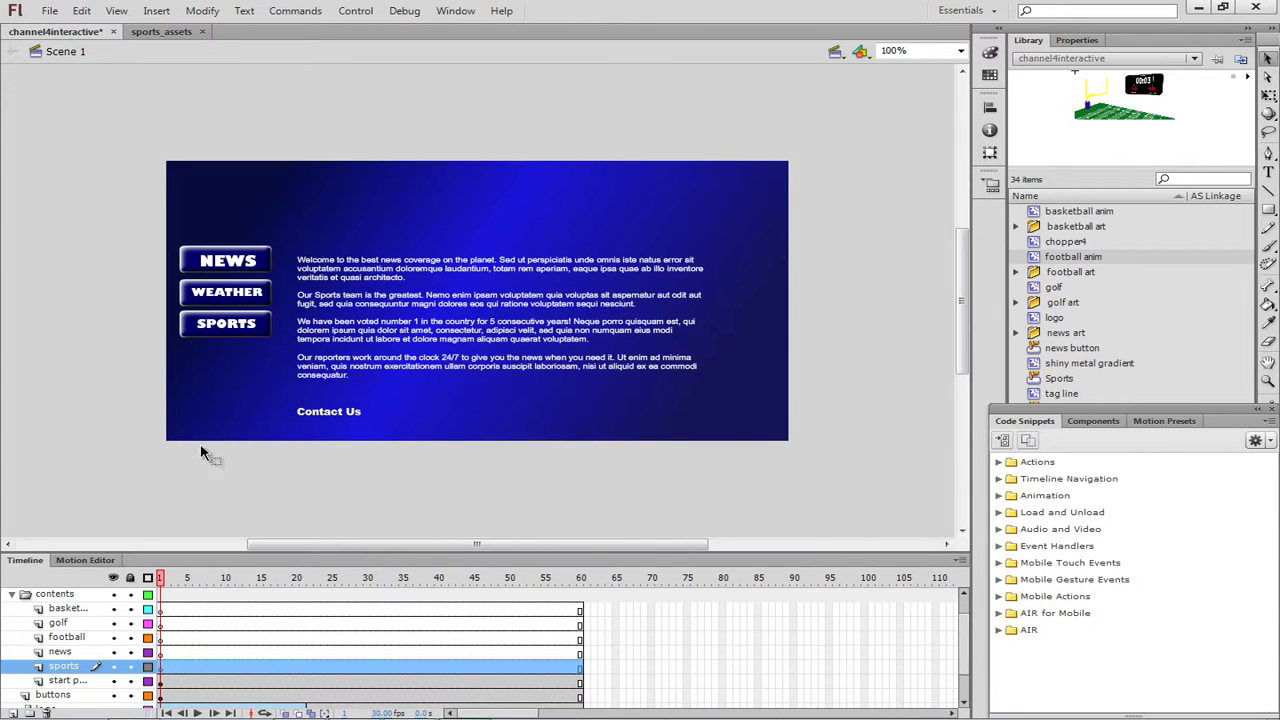
click(452, 12)
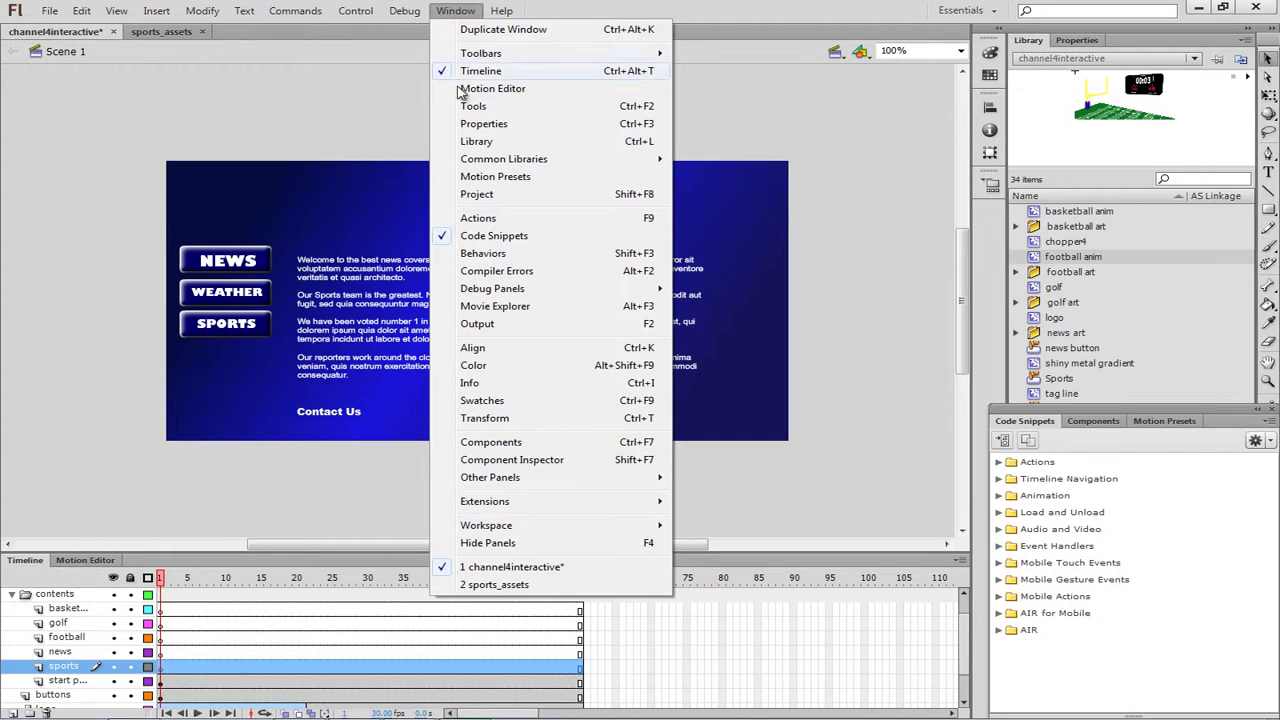
mouse_move(492, 163)
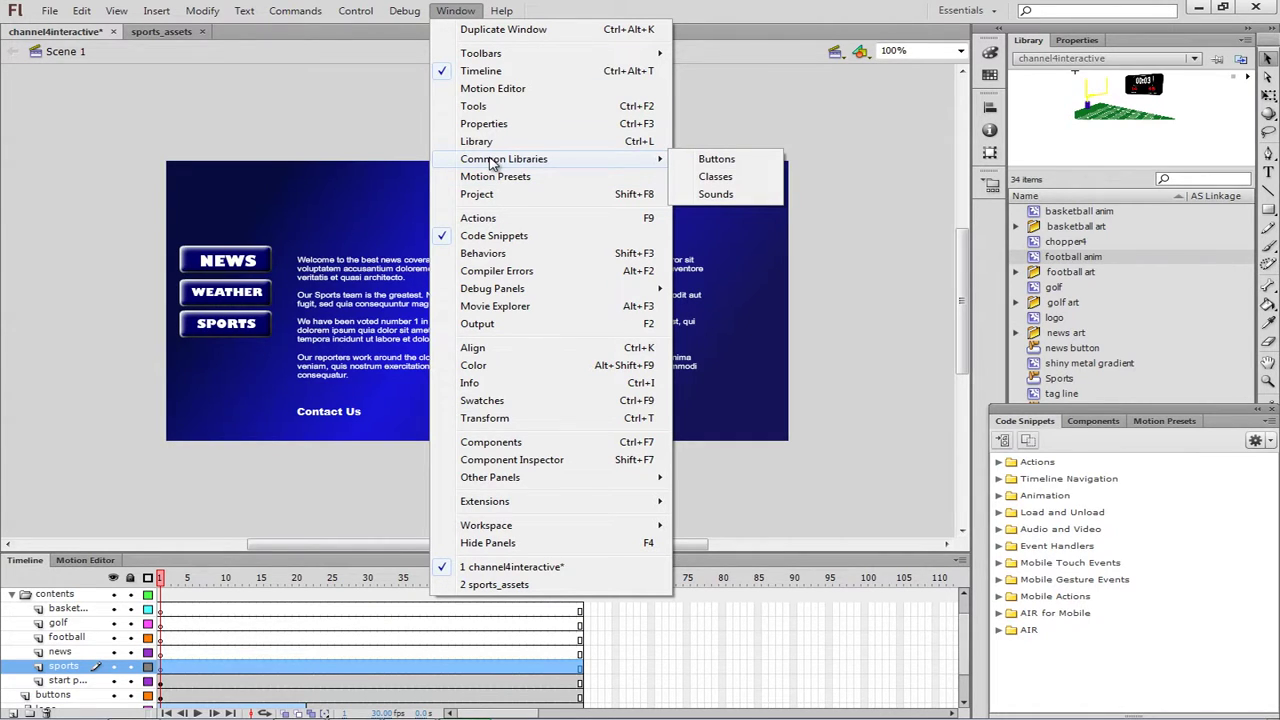
click(717, 160)
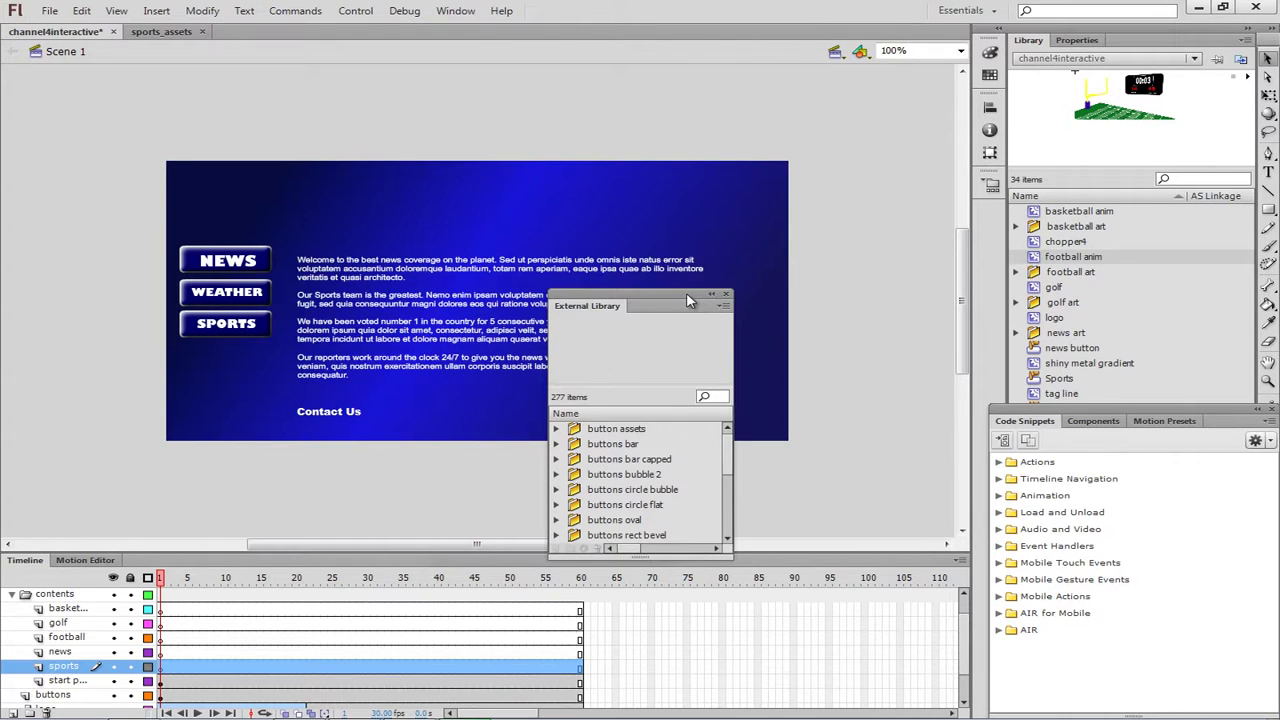
drag(686, 292, 877, 179)
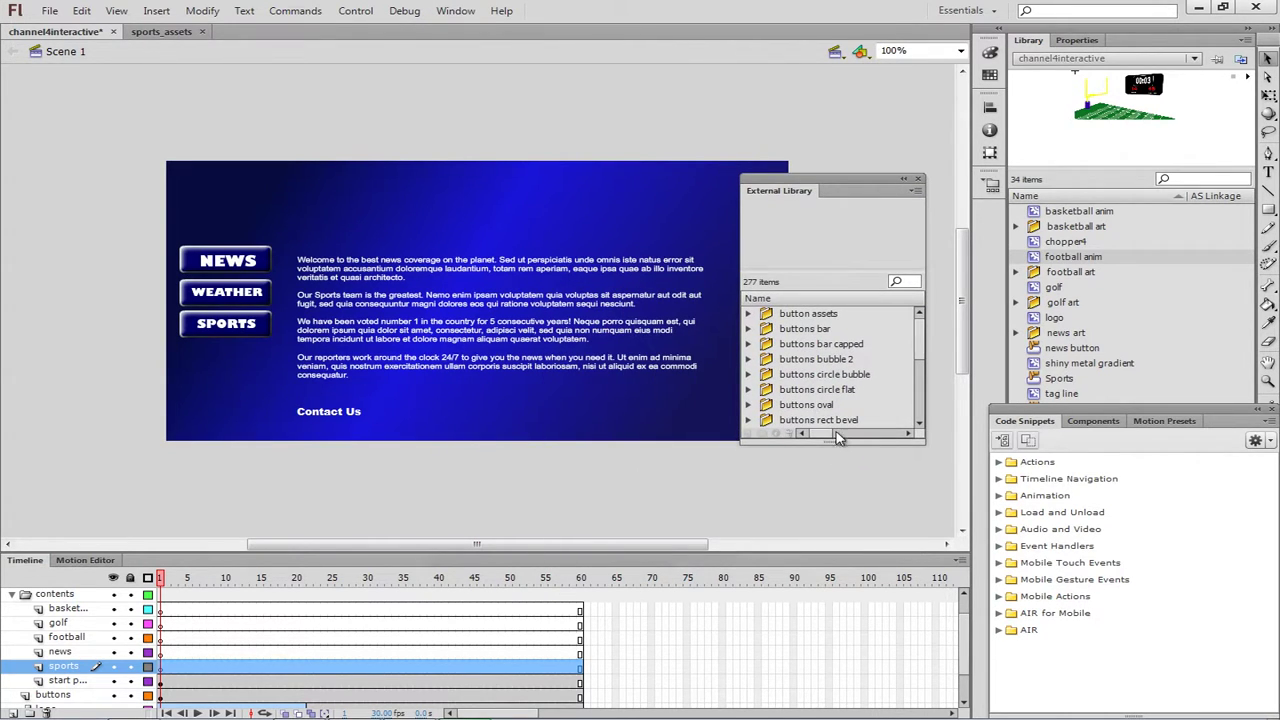
drag(838, 442, 836, 536)
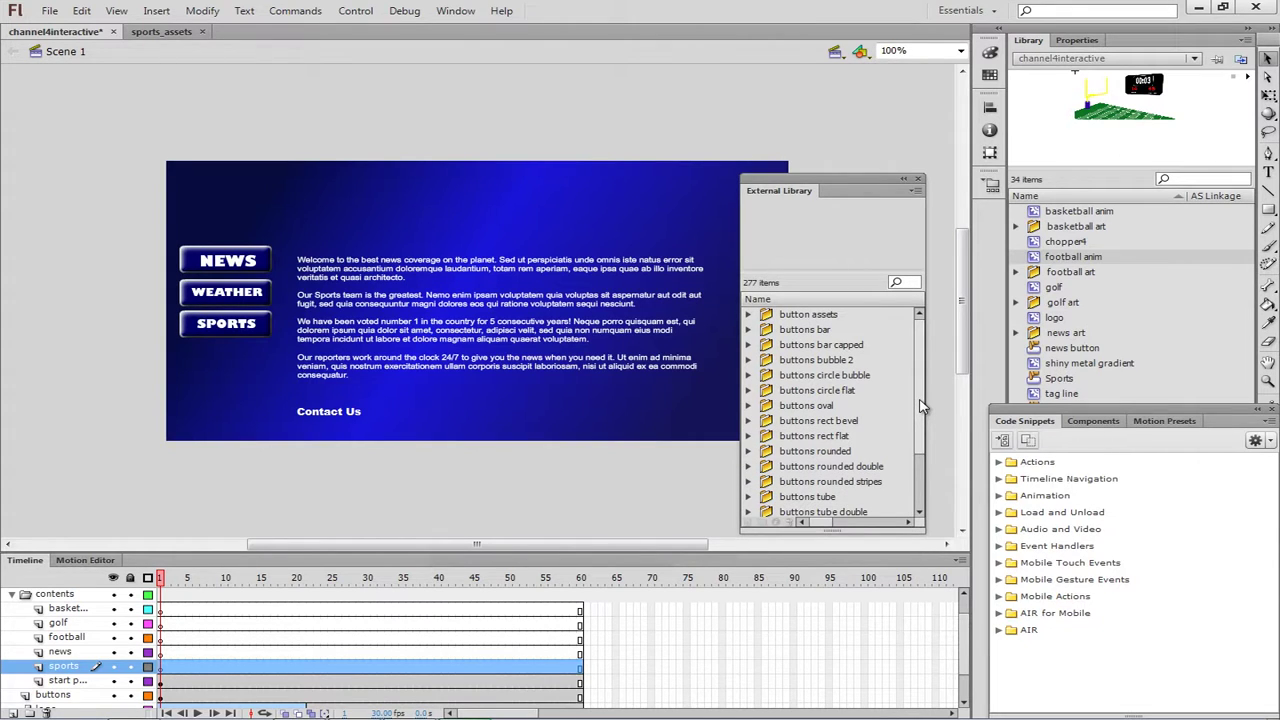
Preview the buttons in the buttons tube folder, place tube yellow on the stage below the SPORTS button, and close the external library
scroll(922, 405, down, 3)
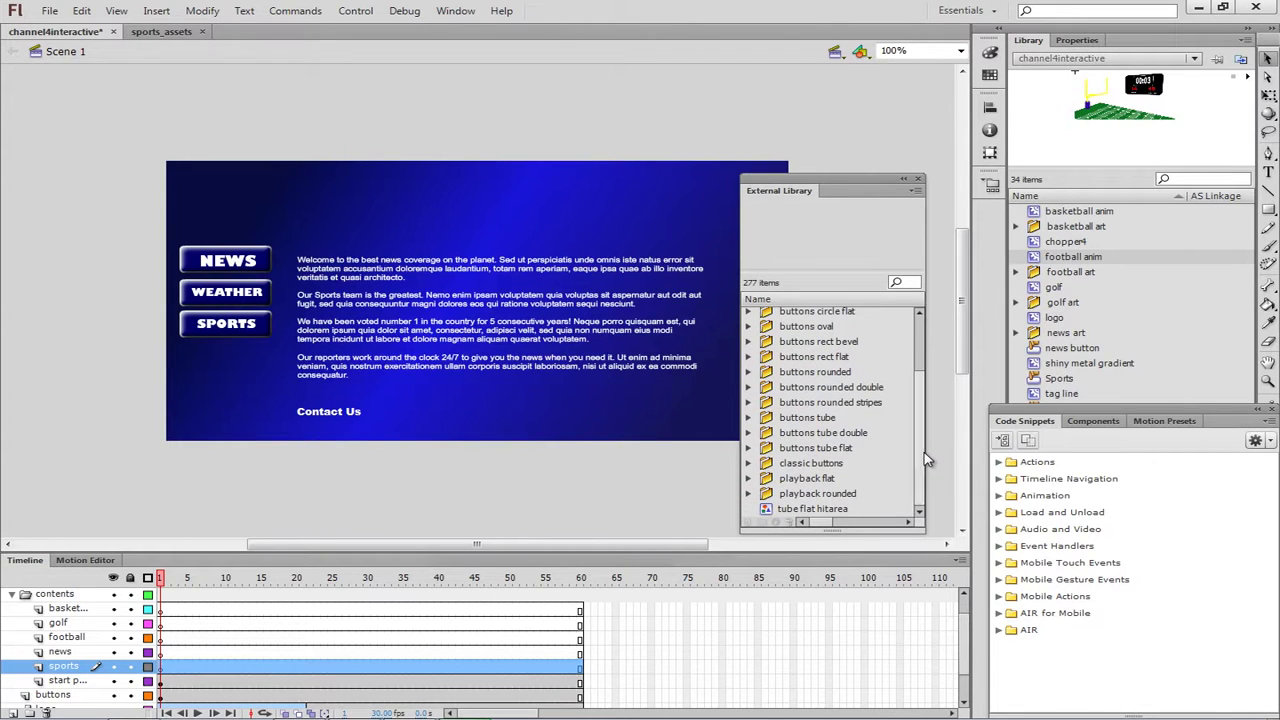
click(749, 418)
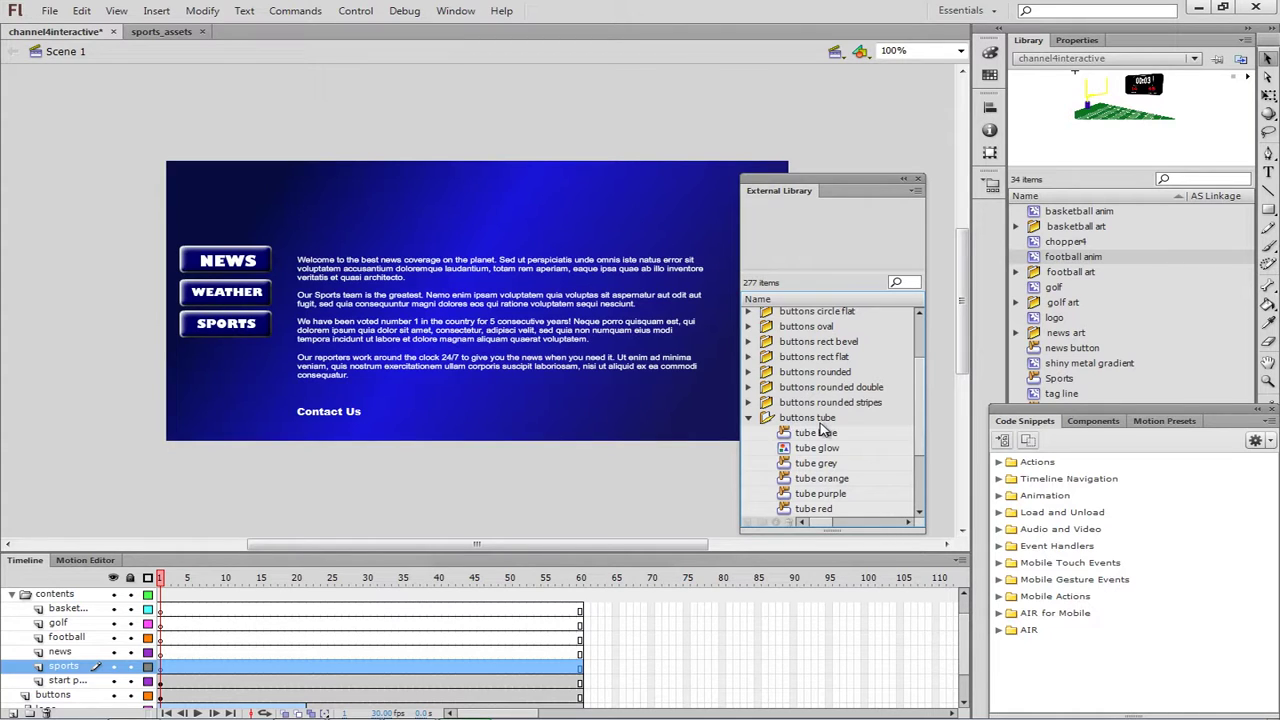
scroll(920, 401, down, 2)
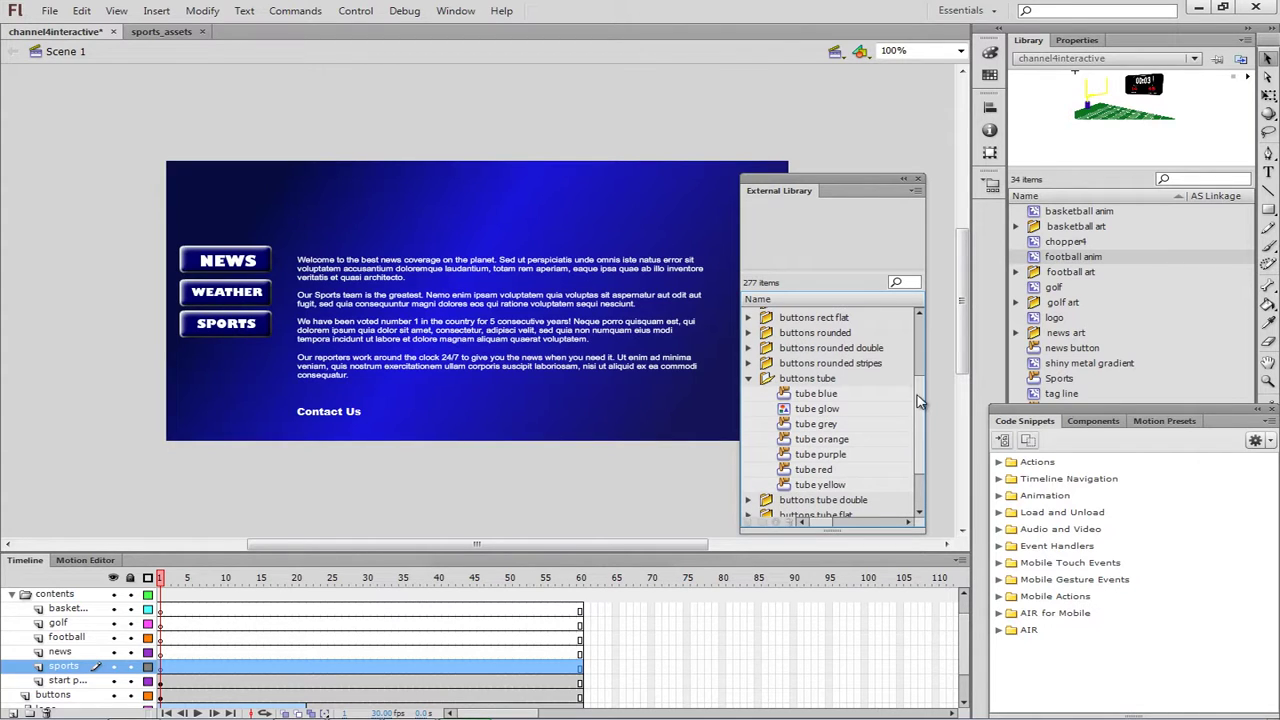
click(822, 396)
click(826, 411)
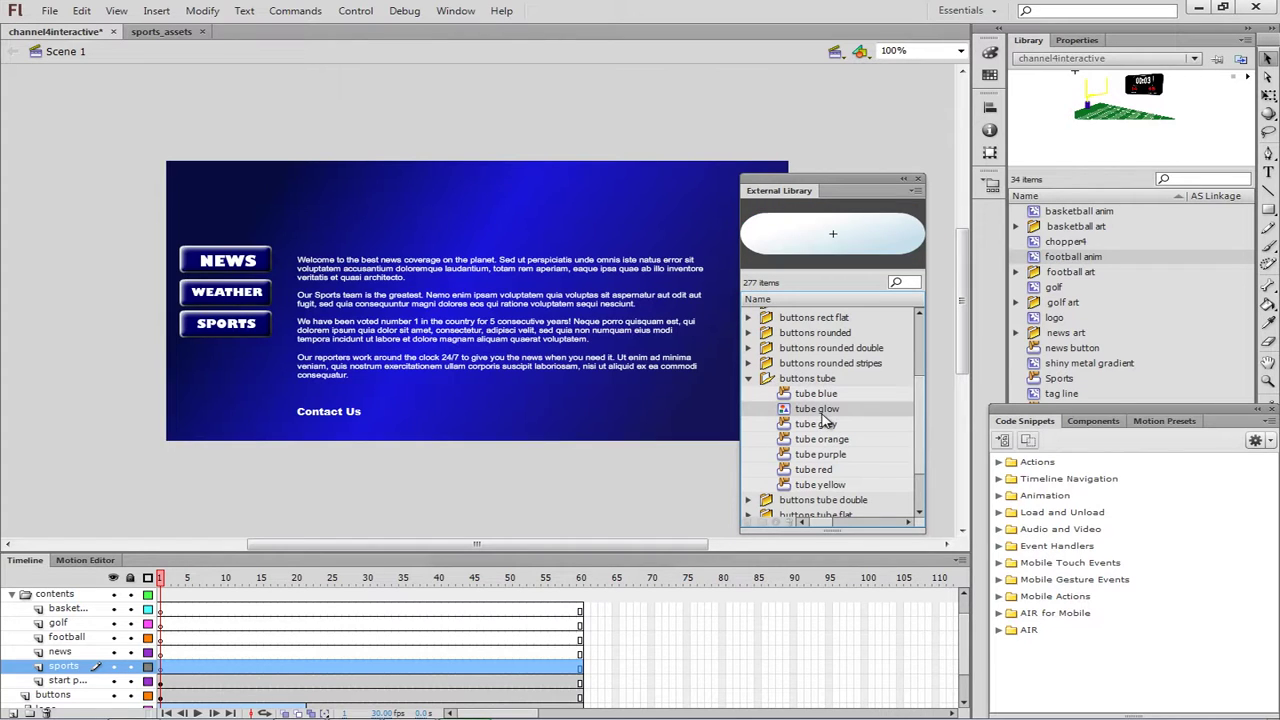
click(822, 425)
click(830, 440)
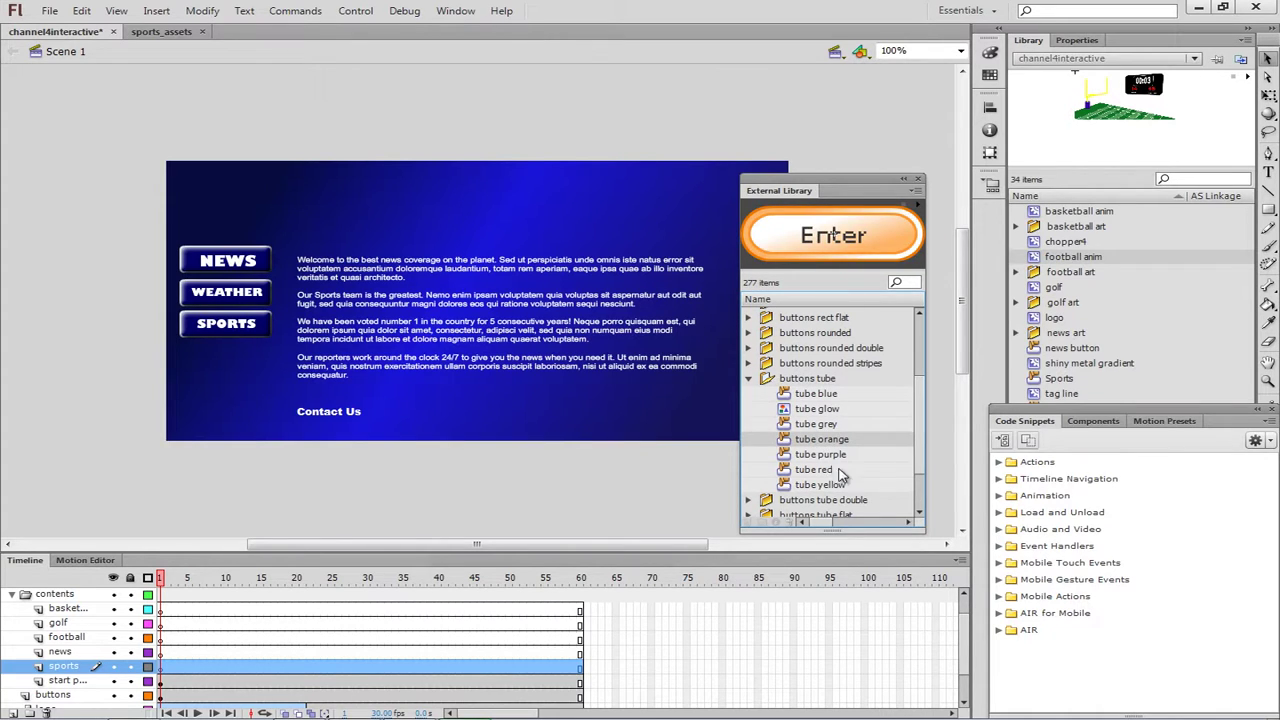
click(828, 485)
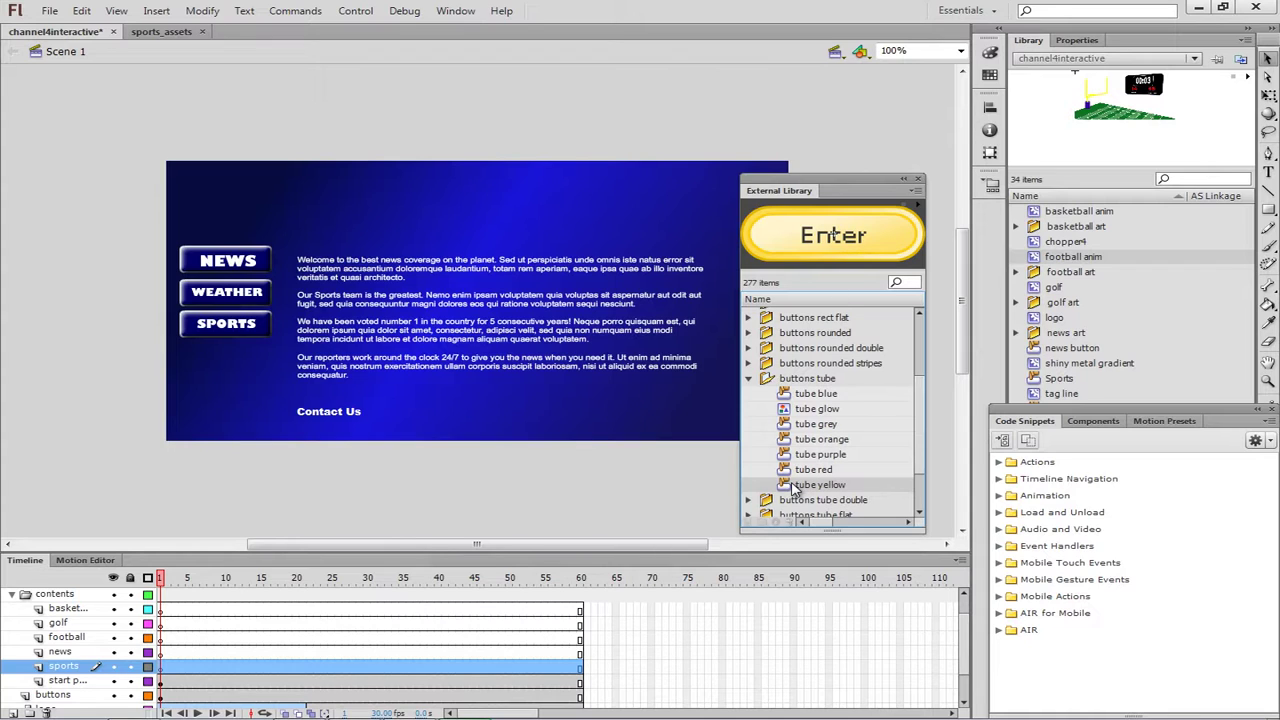
drag(790, 486, 232, 367)
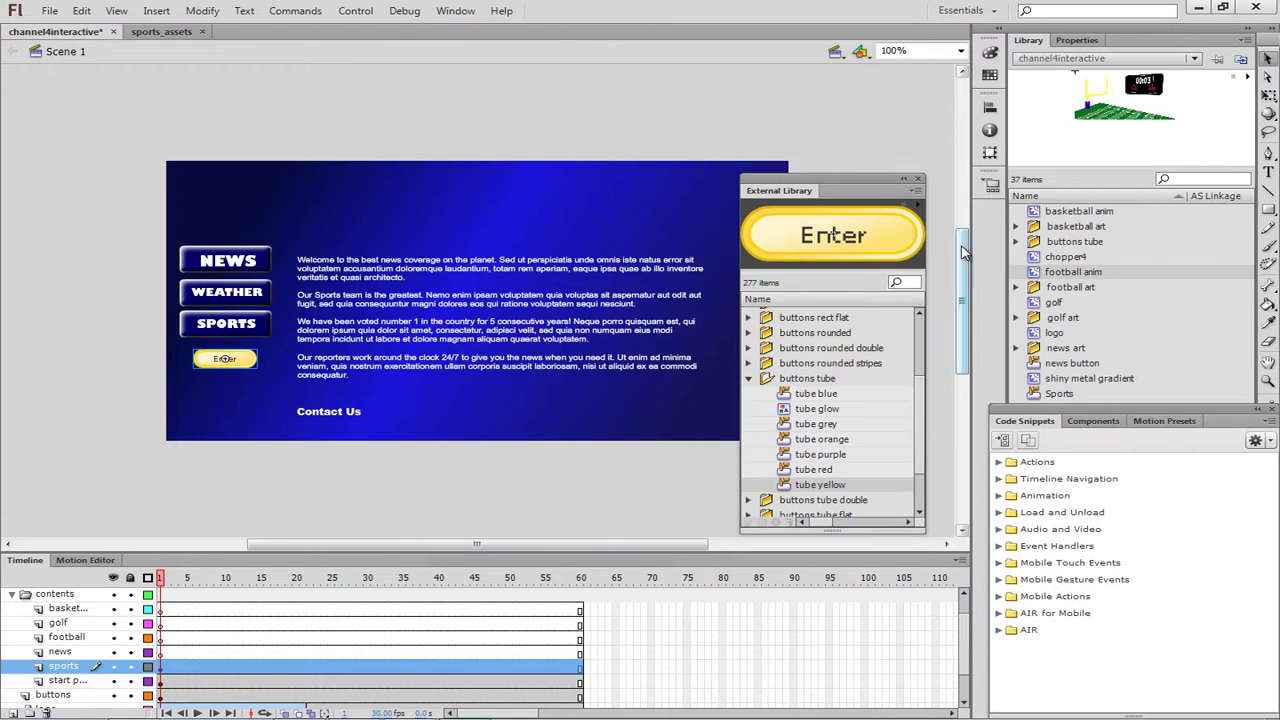
click(920, 183)
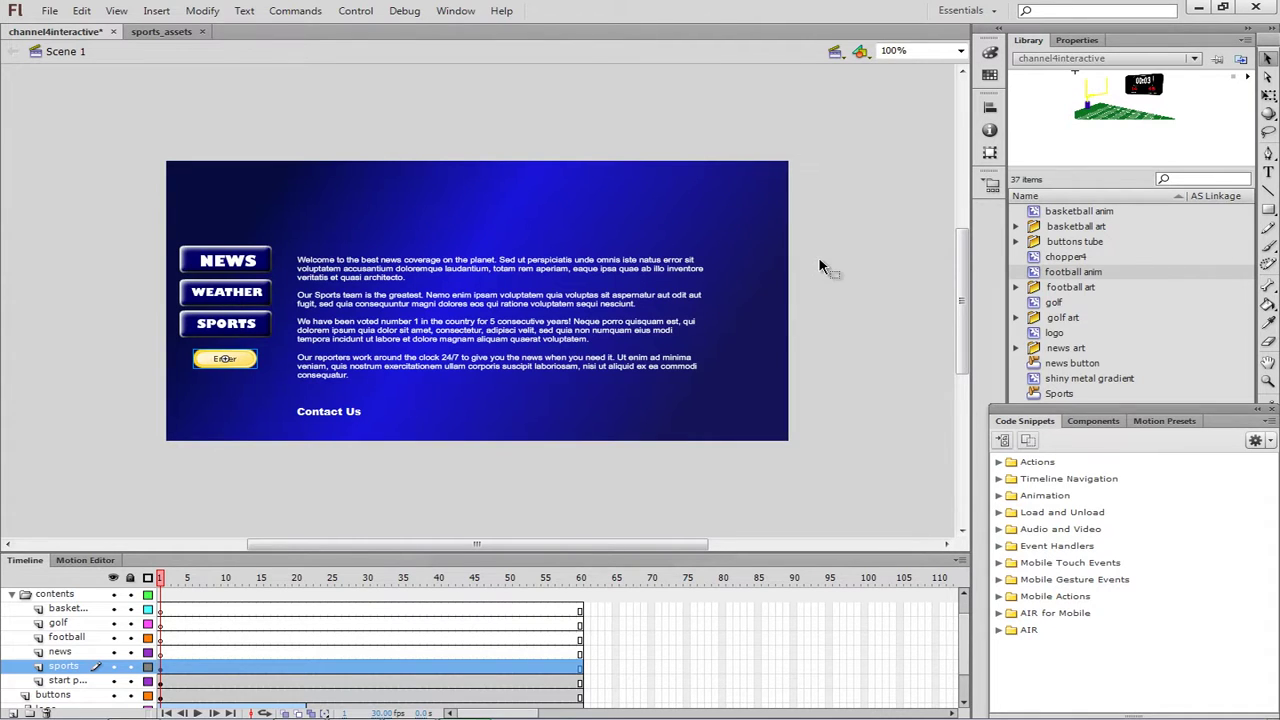
Duplicate the yellow Enter button twice straight down to form a column of three buttons below SPORTS
click(265, 365)
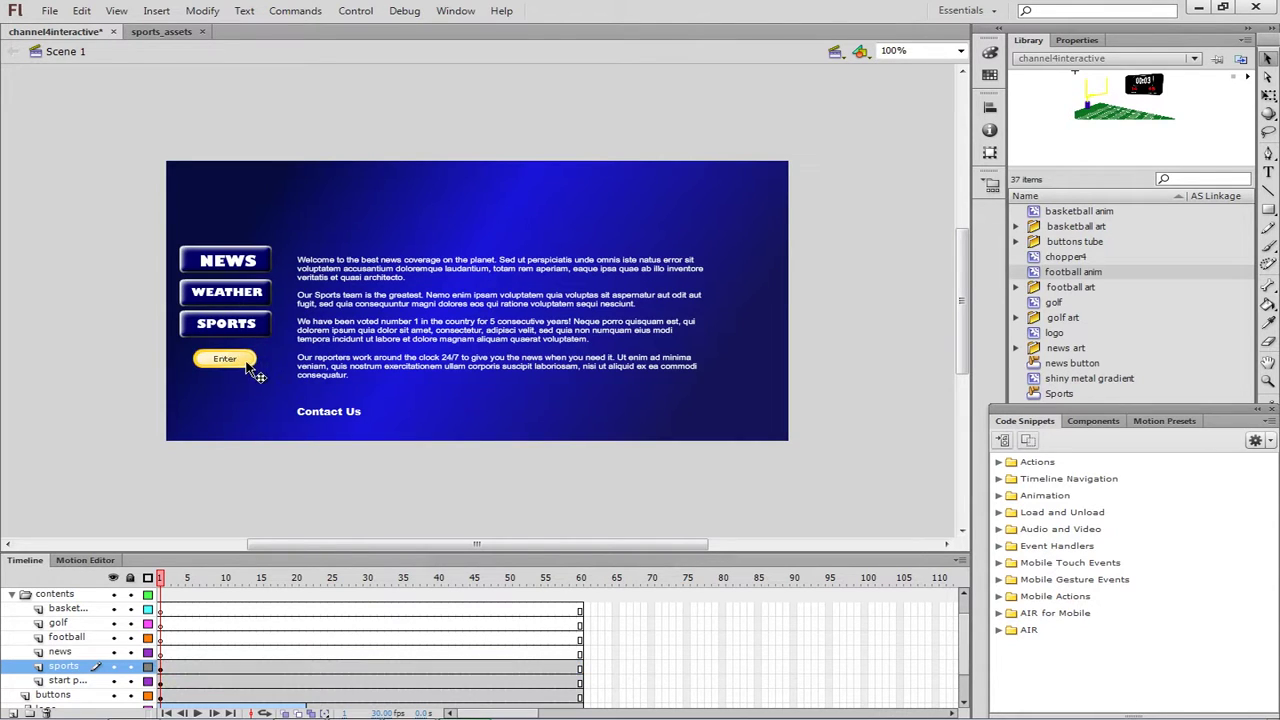
click(246, 364)
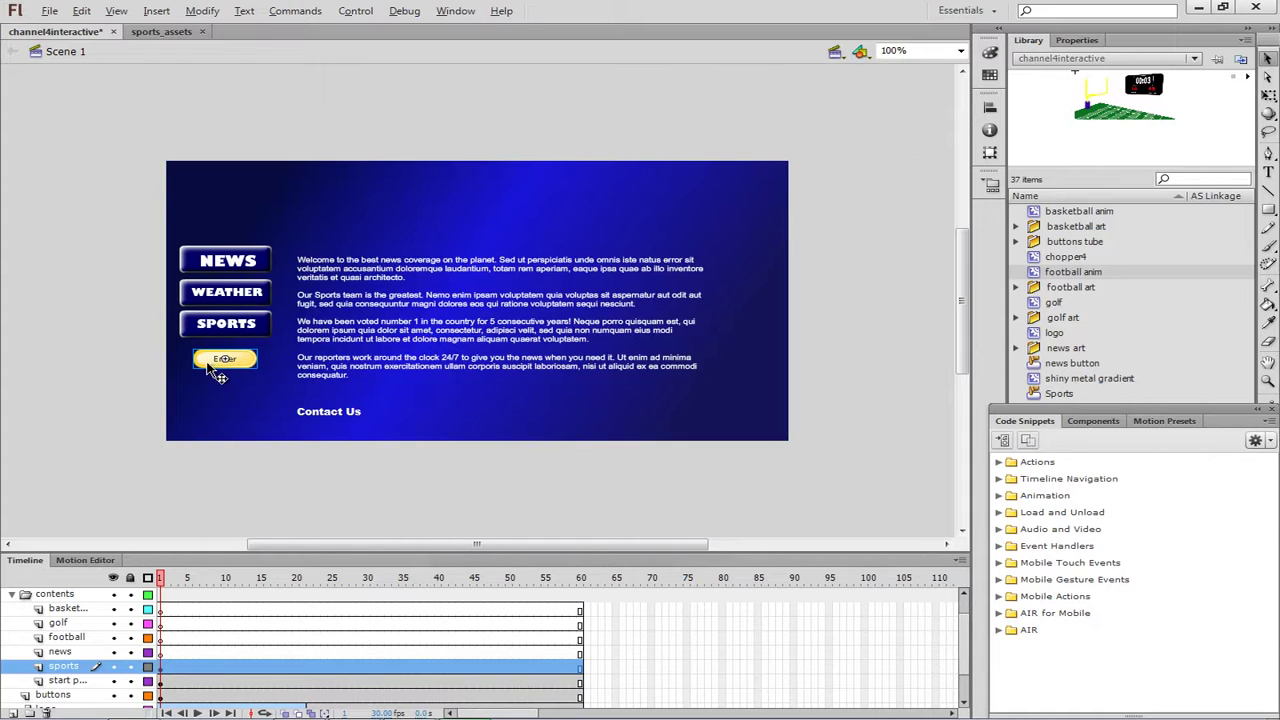
drag(210, 366, 211, 416)
click(241, 385)
click(236, 366)
Align the three yellow Enter buttons to their left edges and distribute them evenly by vertical centre
click(228, 405)
shift+click(231, 384)
shift+click(234, 360)
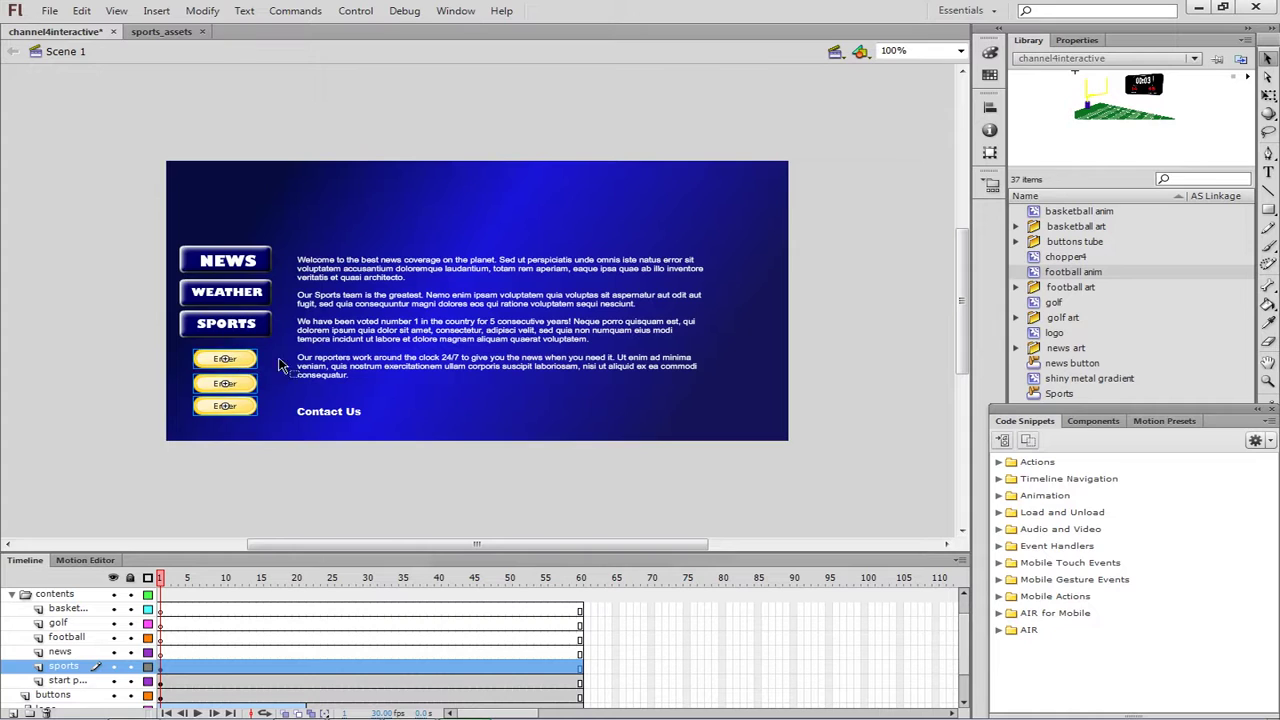
click(990, 107)
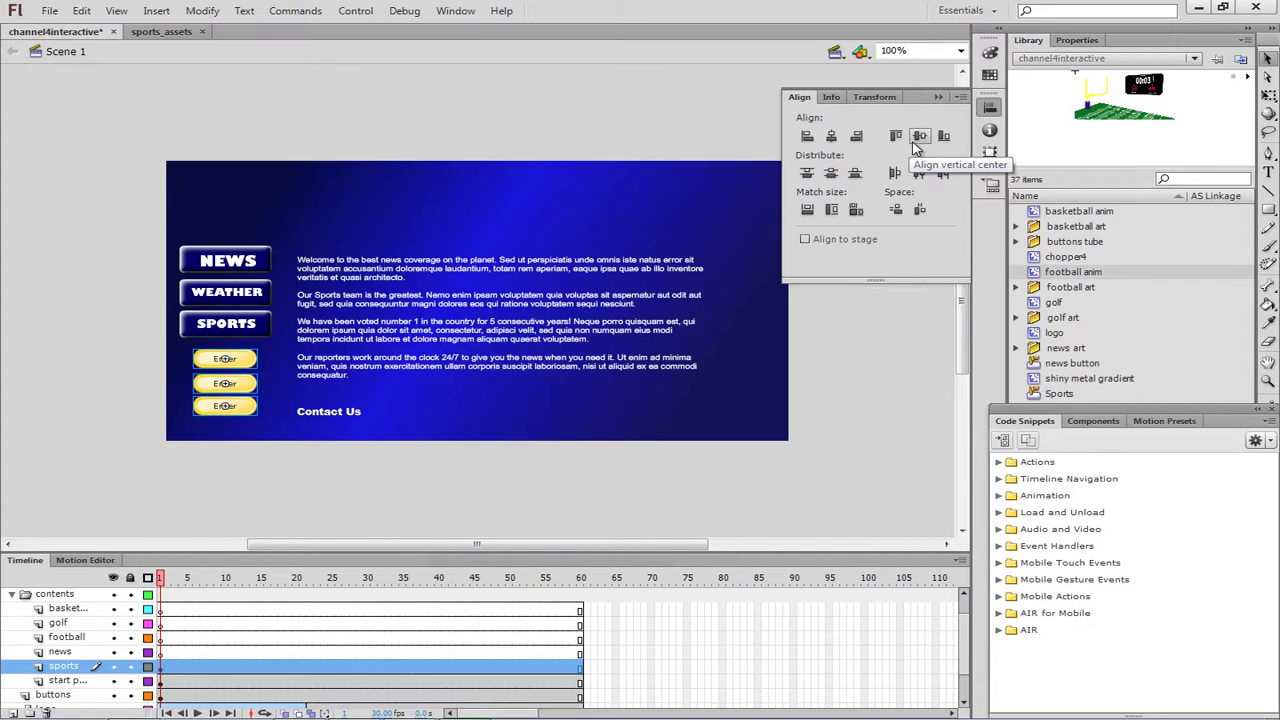
click(811, 141)
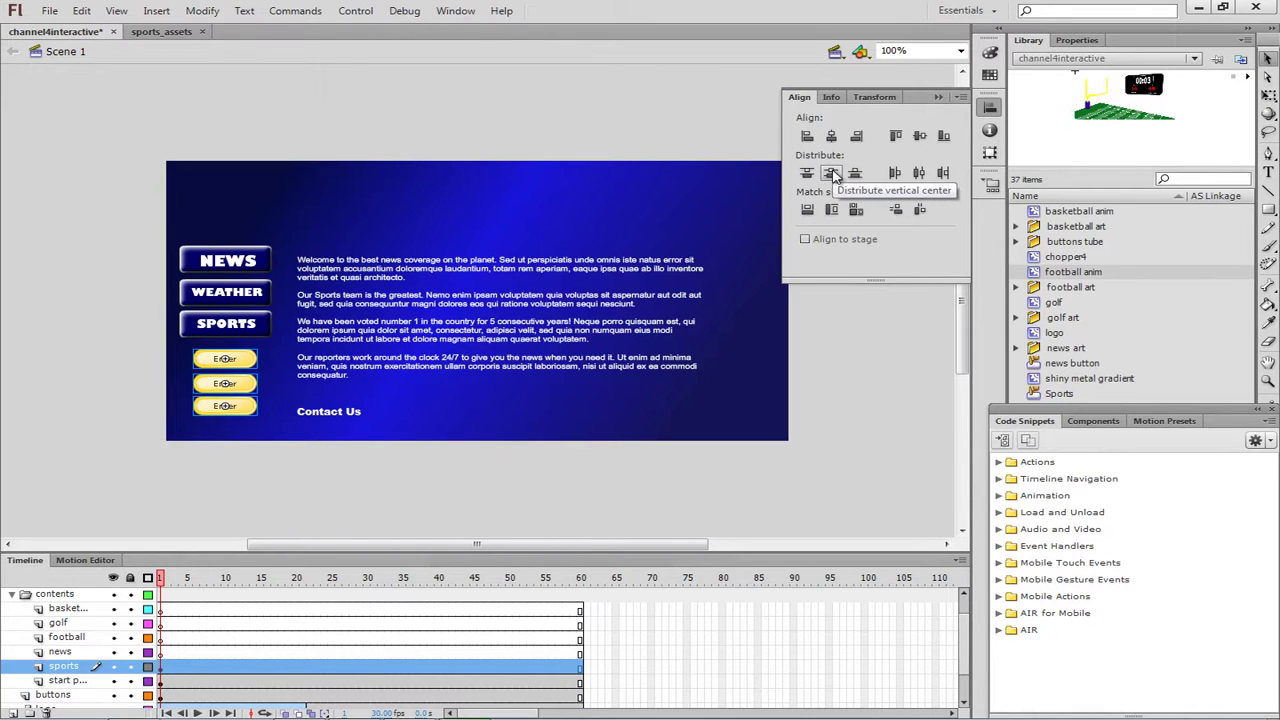
click(832, 174)
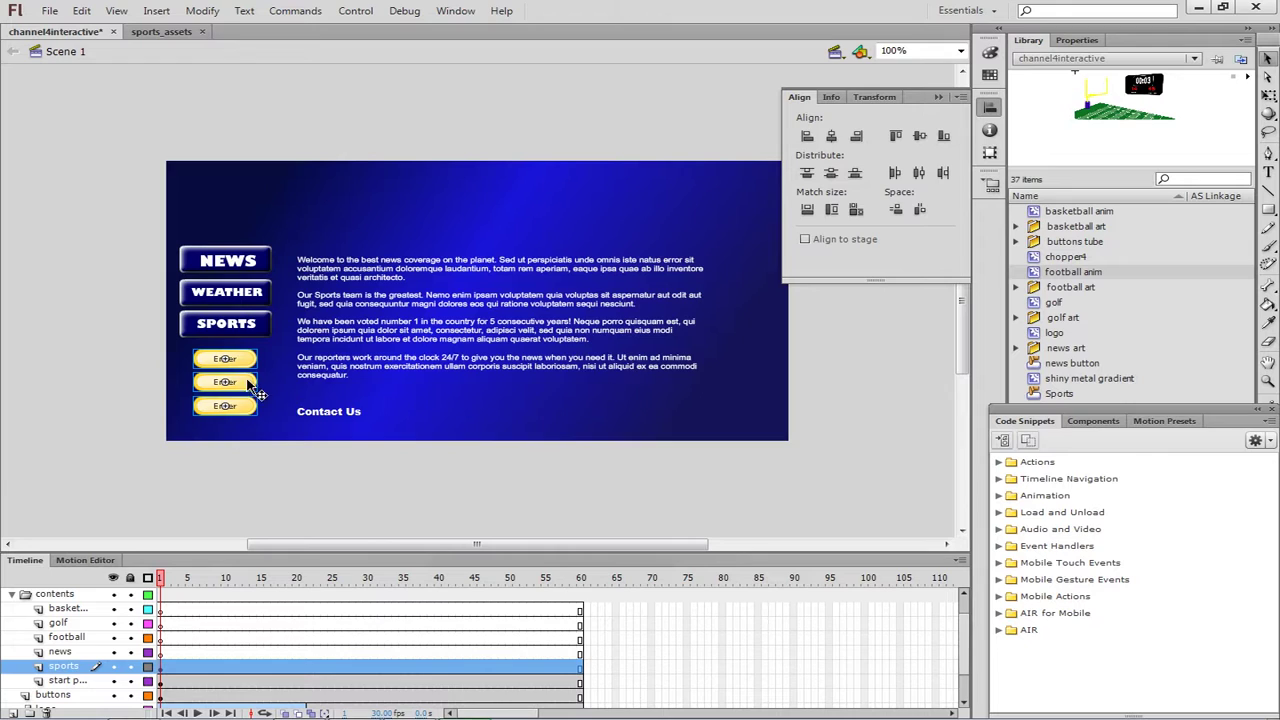
click(410, 413)
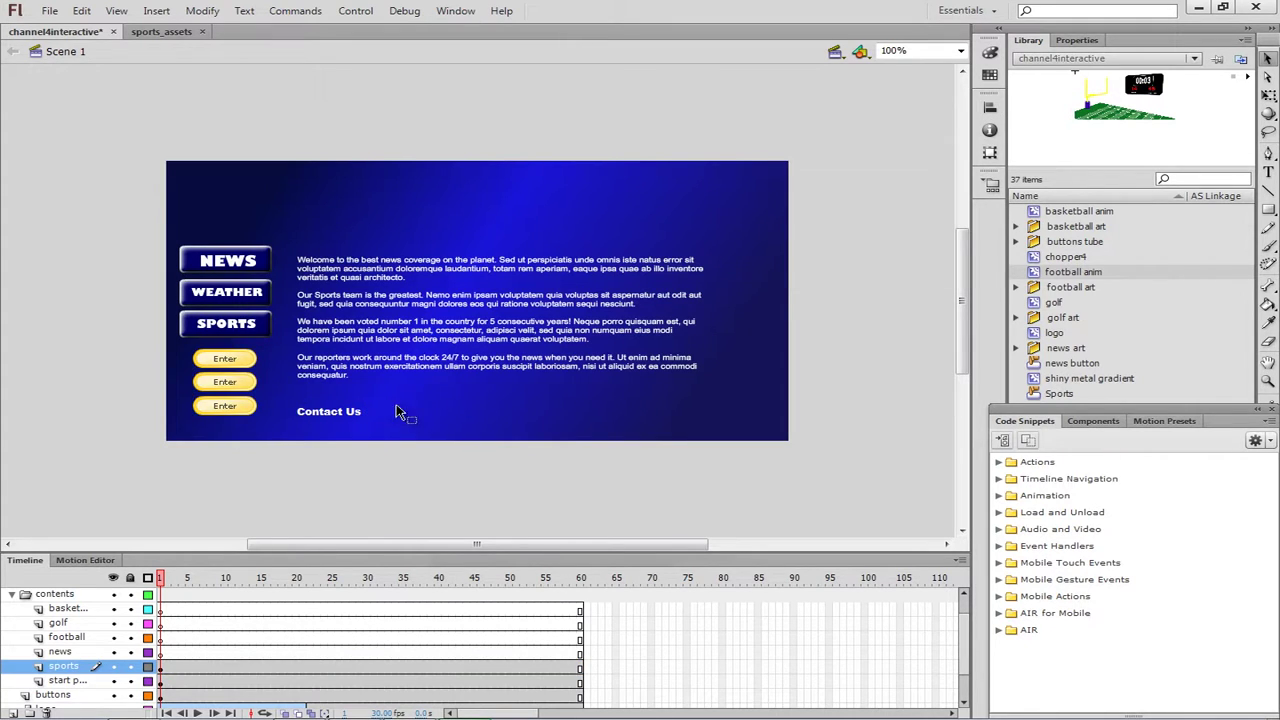
Delete the text layer inside the tube yellow button symbol and return to Scene 1
double_click(226, 366)
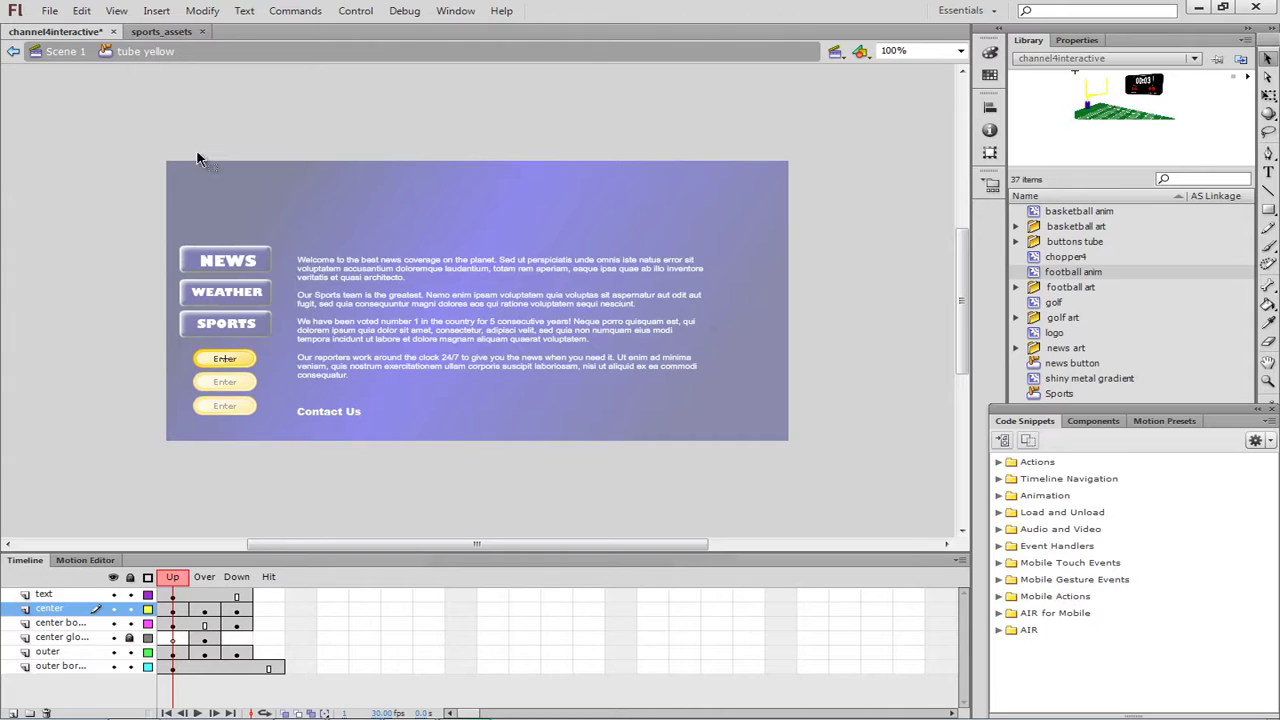
click(98, 596)
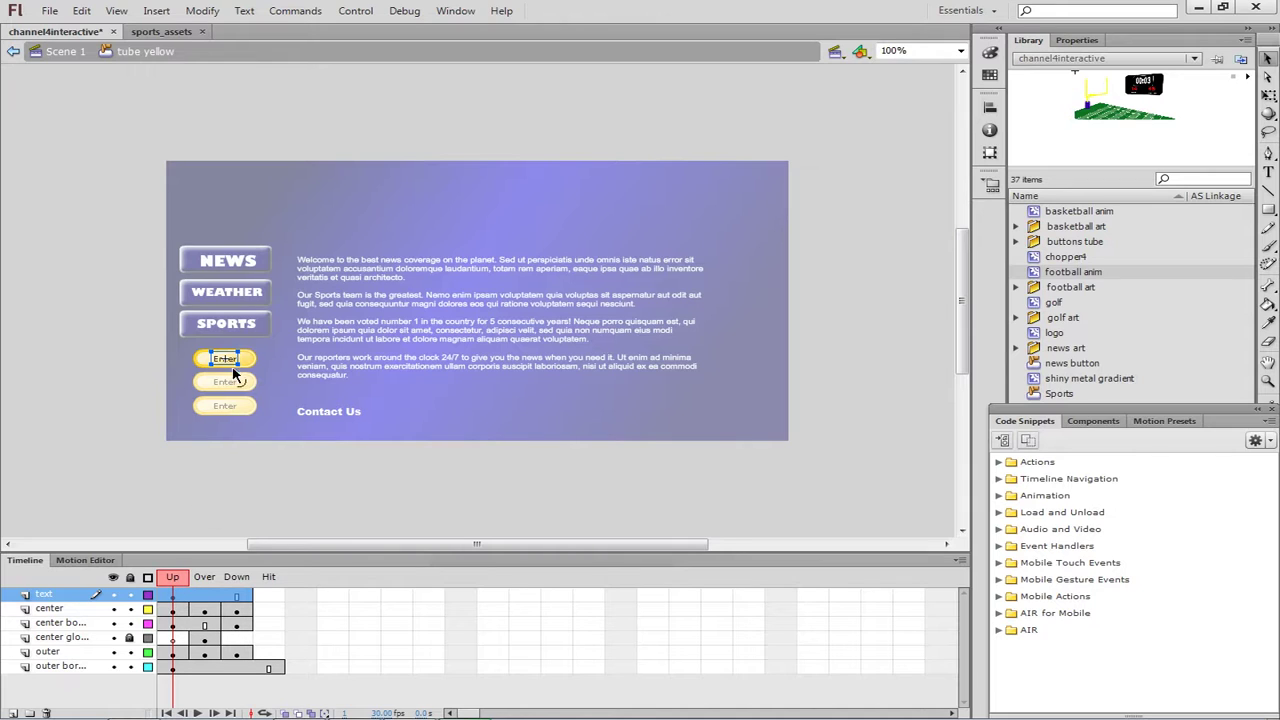
click(203, 580)
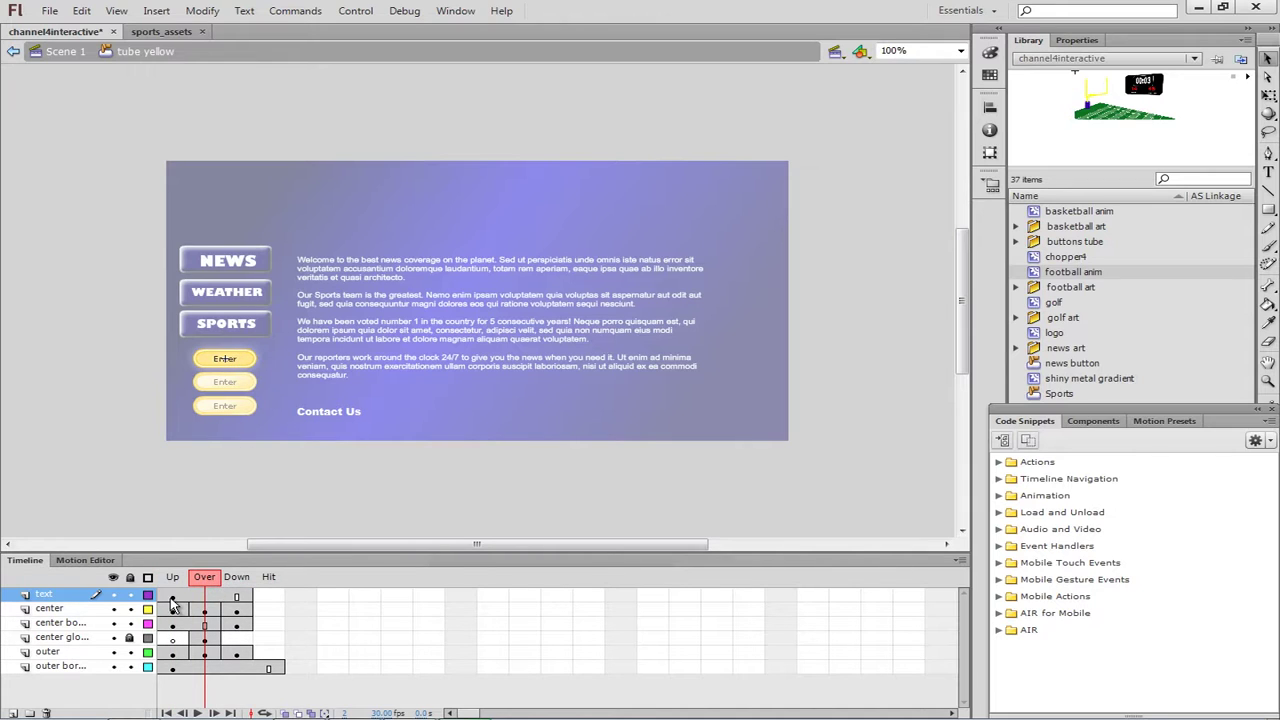
click(171, 598)
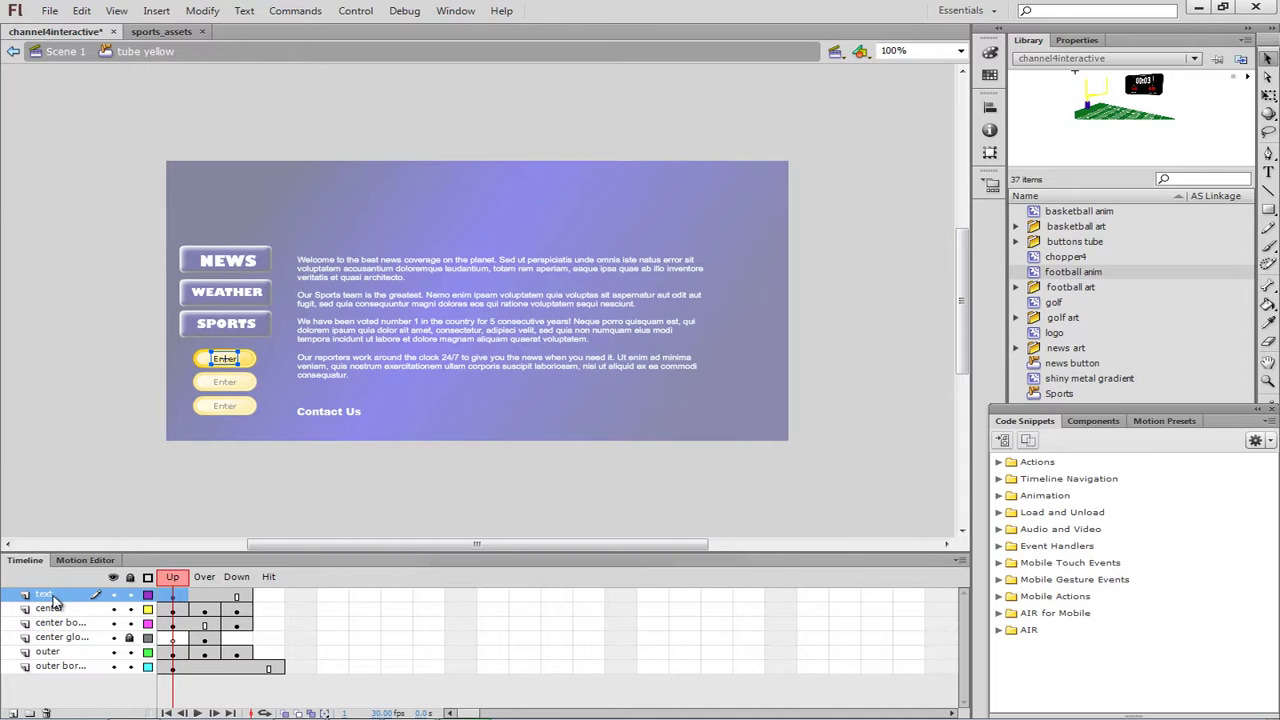
click(46, 713)
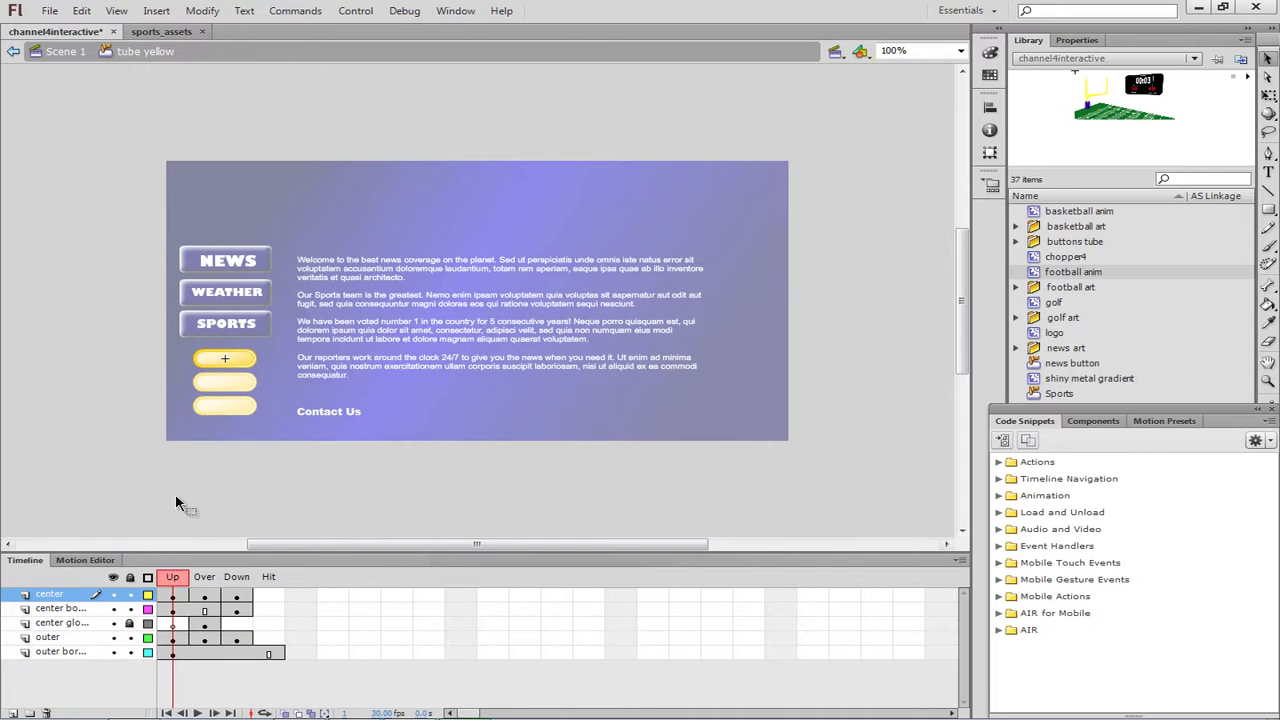
click(66, 52)
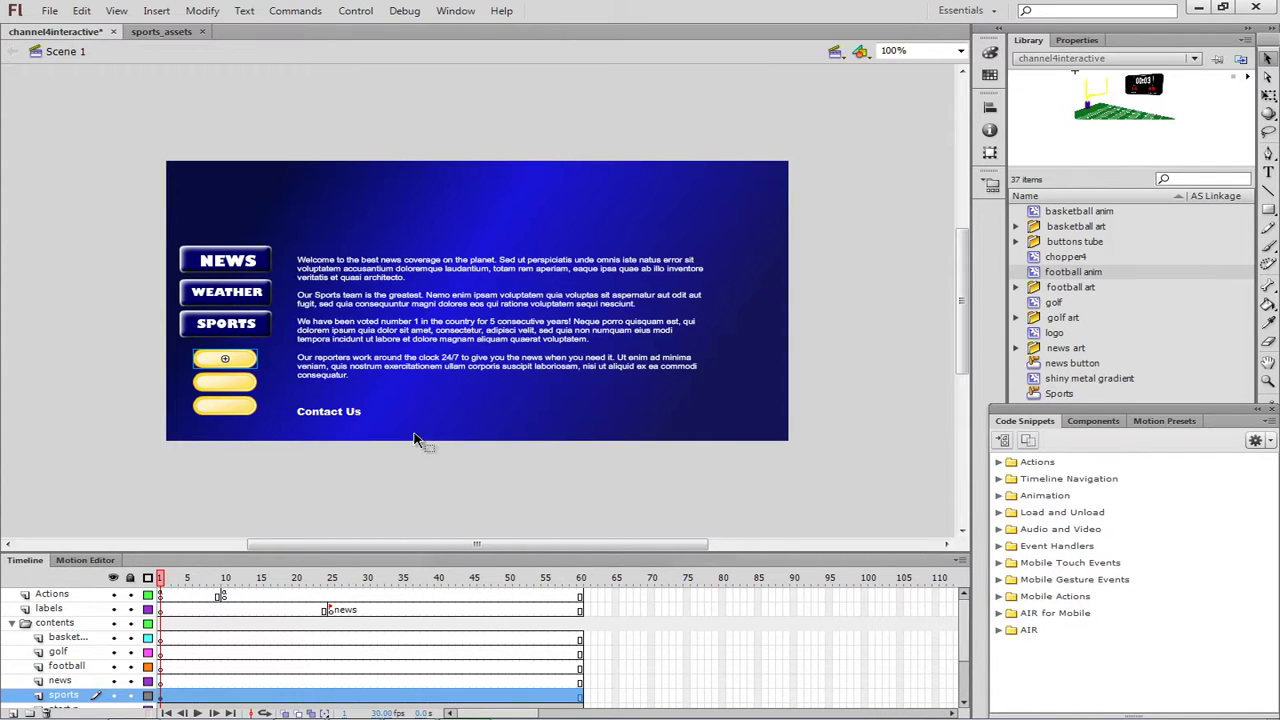
Set the Text tool's character size to 26 pt and try to pick a grey swatch as the text colour
click(1270, 176)
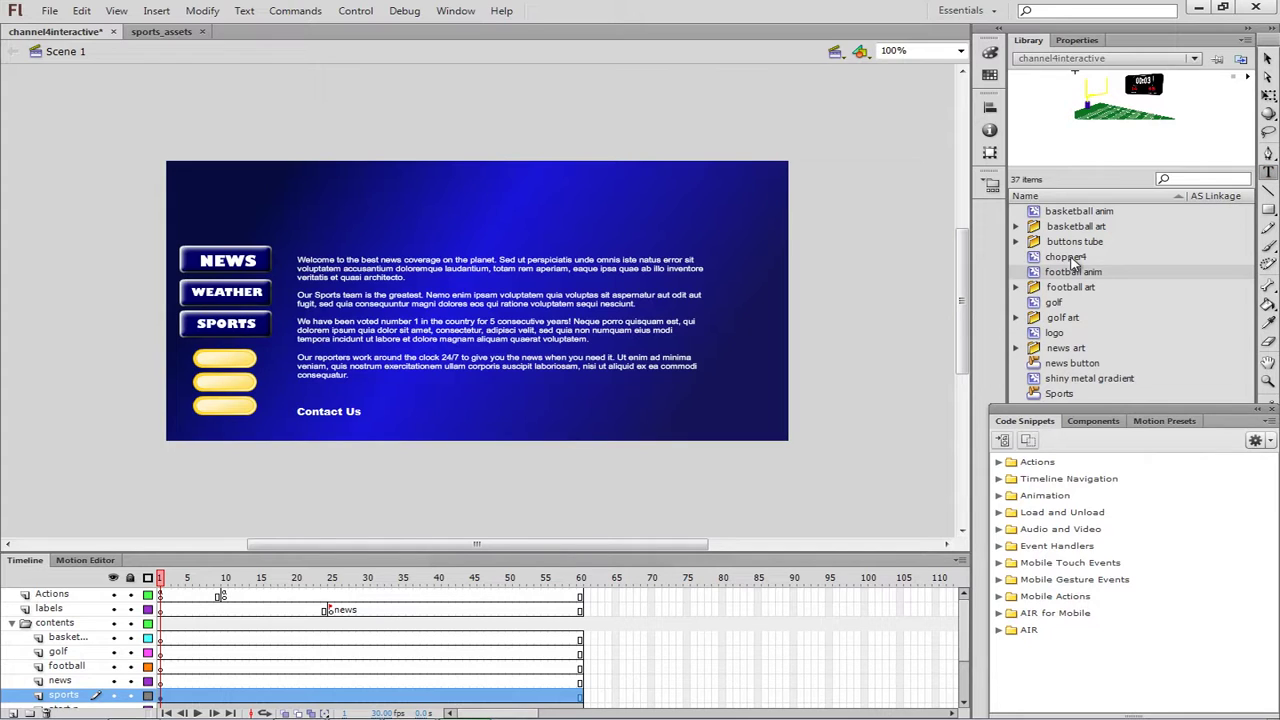
click(1076, 41)
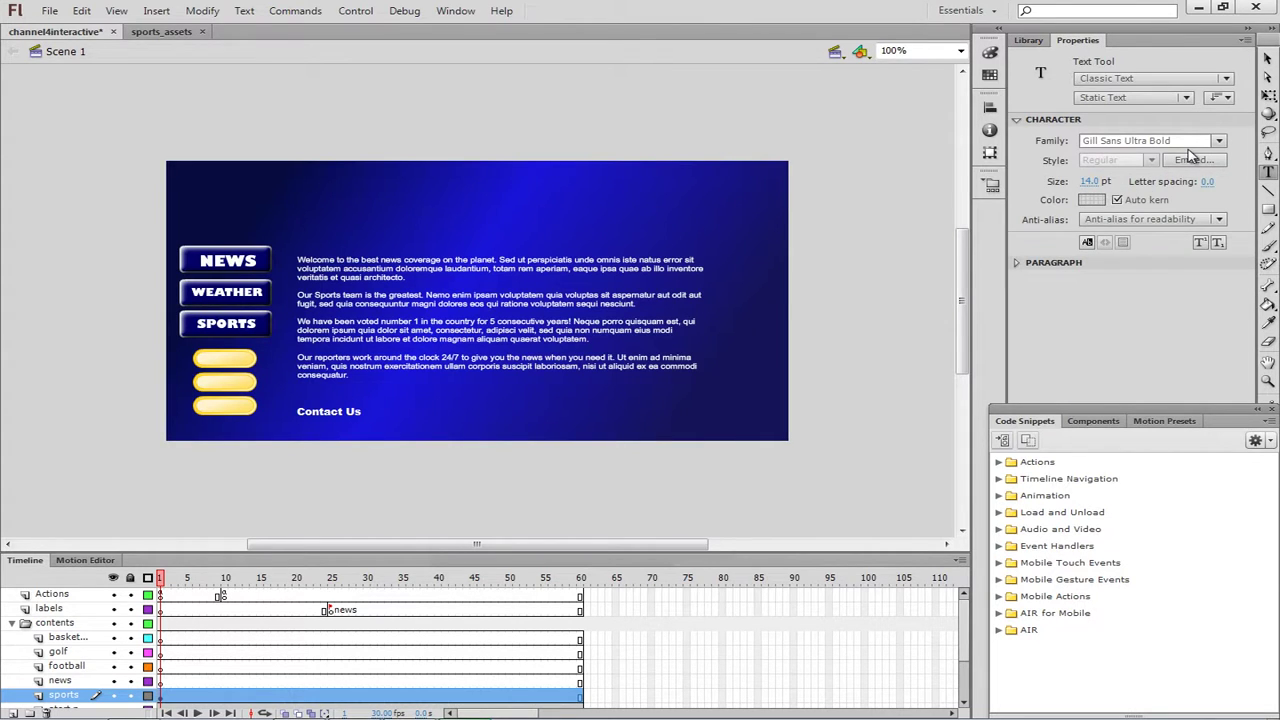
drag(1104, 181, 1110, 182)
click(1112, 184)
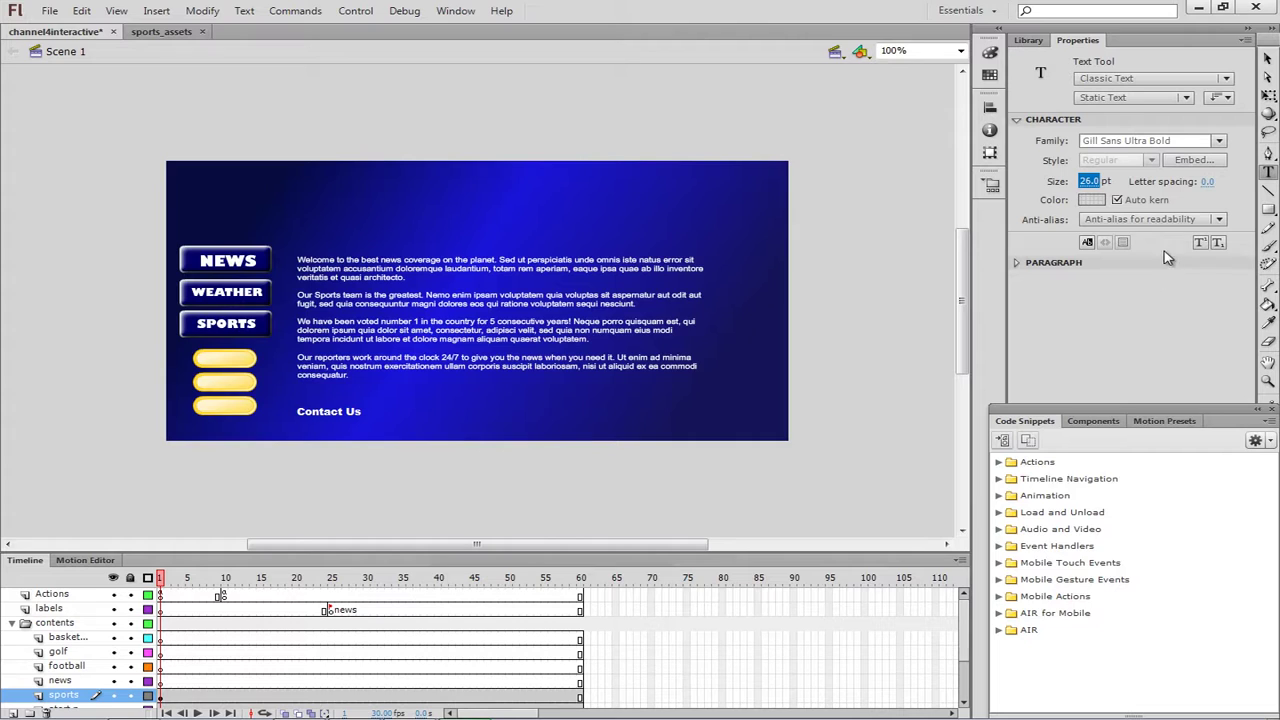
click(1092, 200)
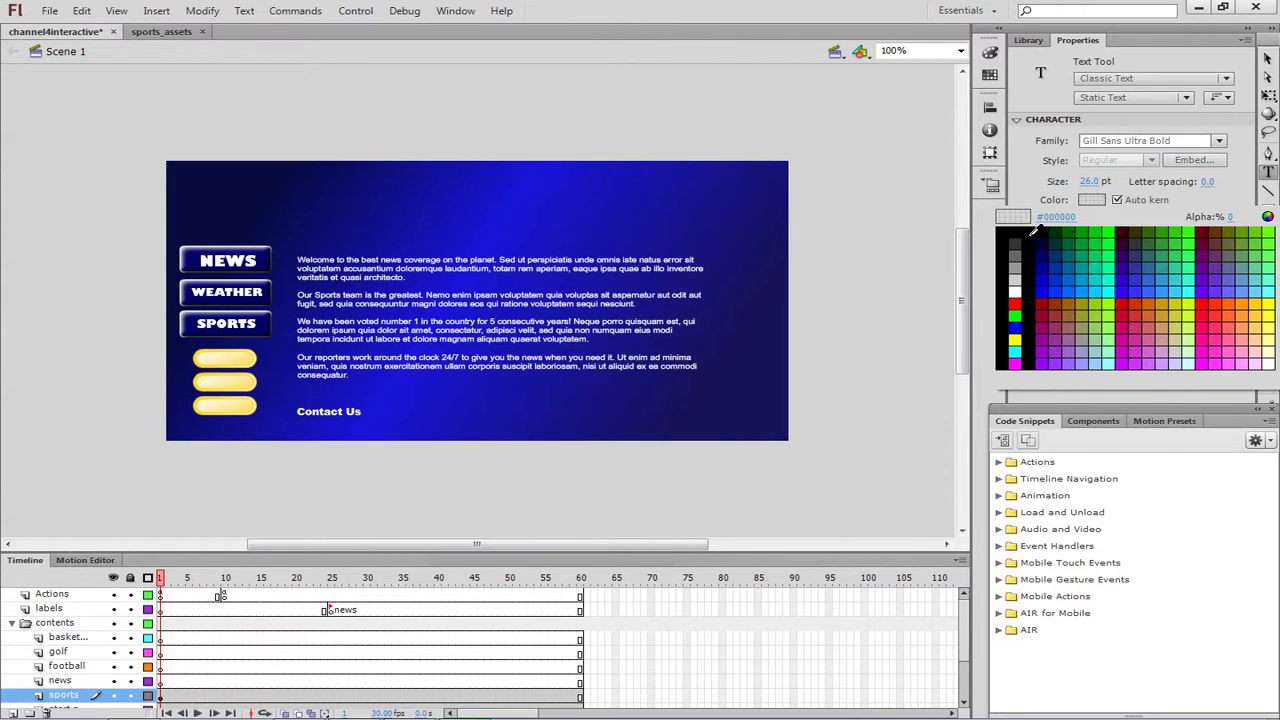
click(1014, 258)
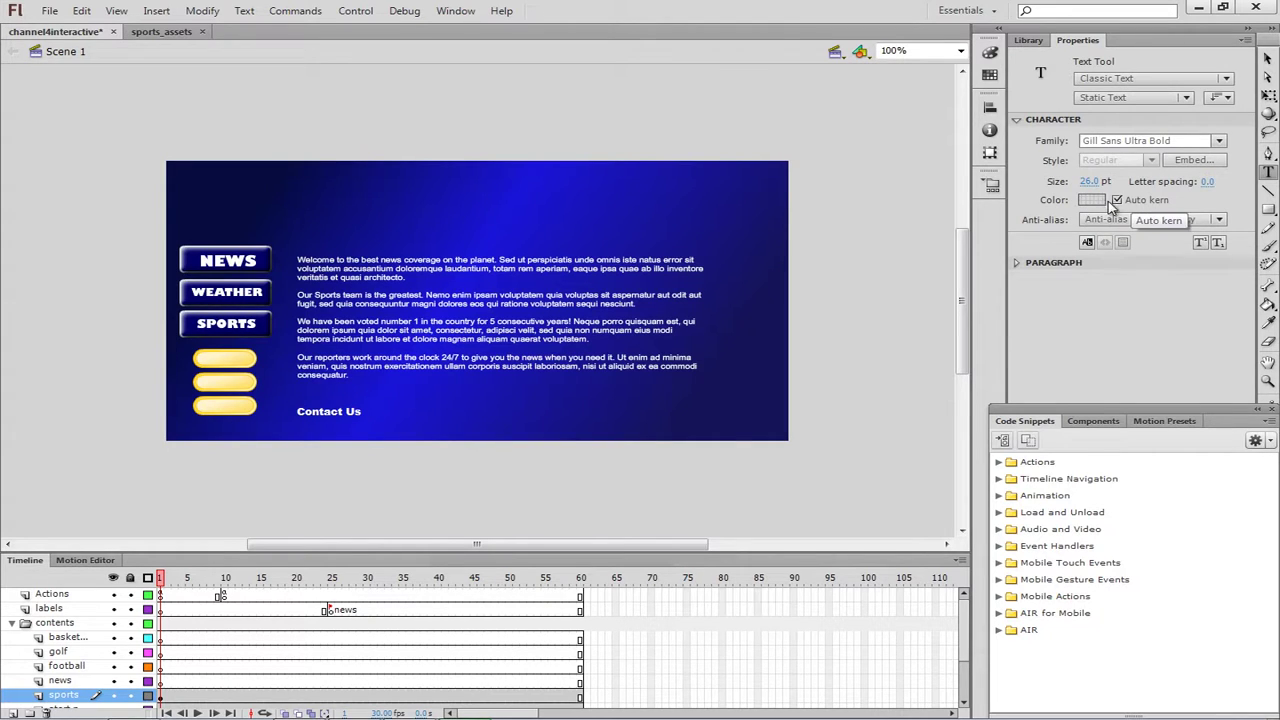
click(1093, 200)
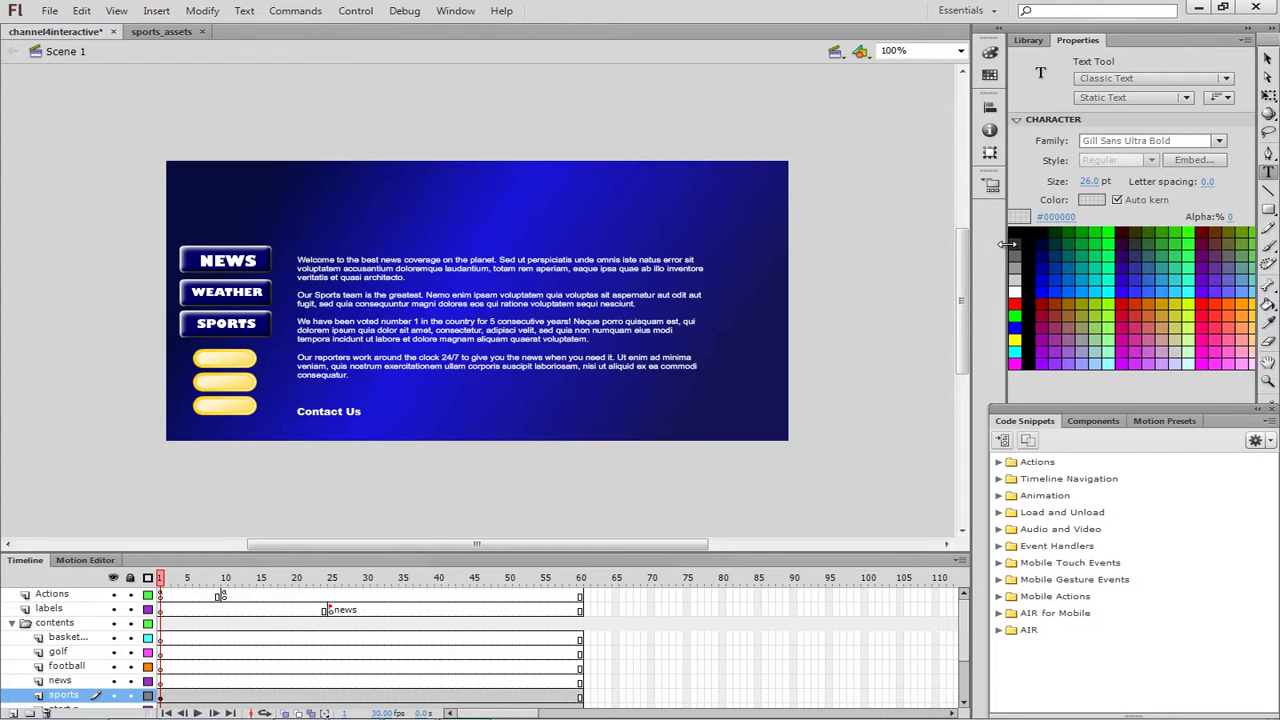
click(1014, 252)
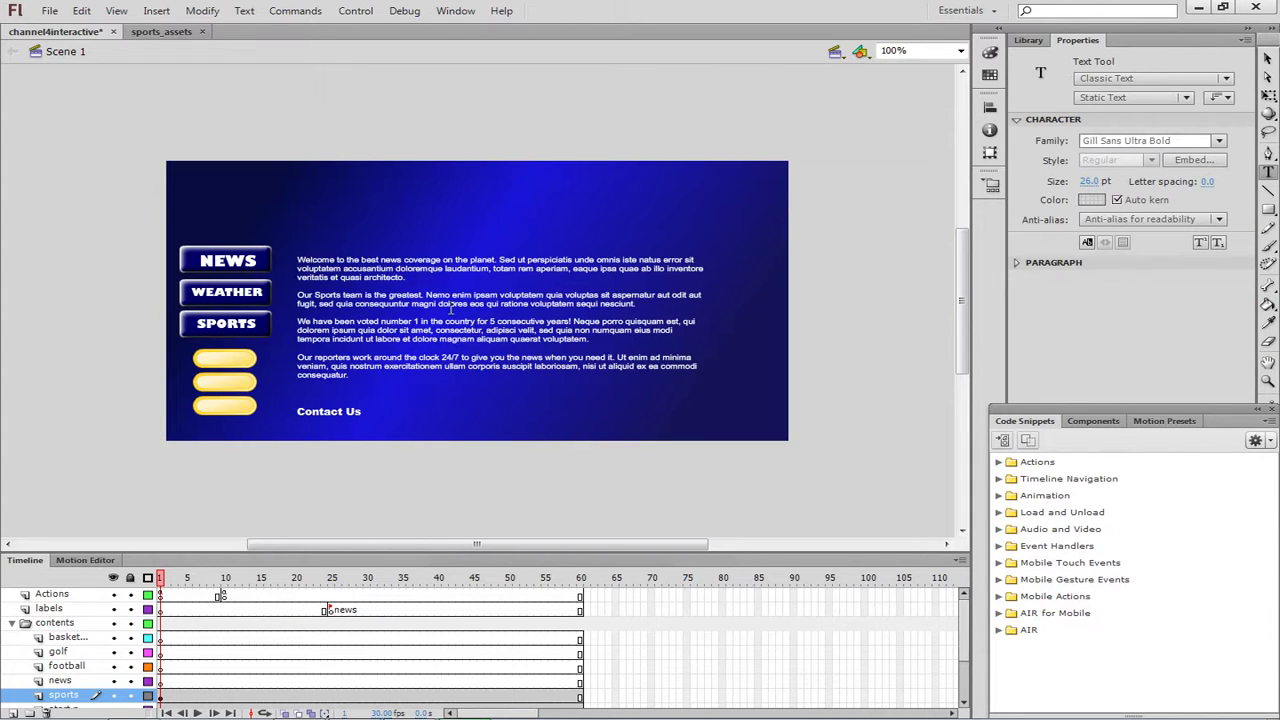
Start a text block beside the top yellow button, enter "golf" as trial text and erase it
click(266, 350)
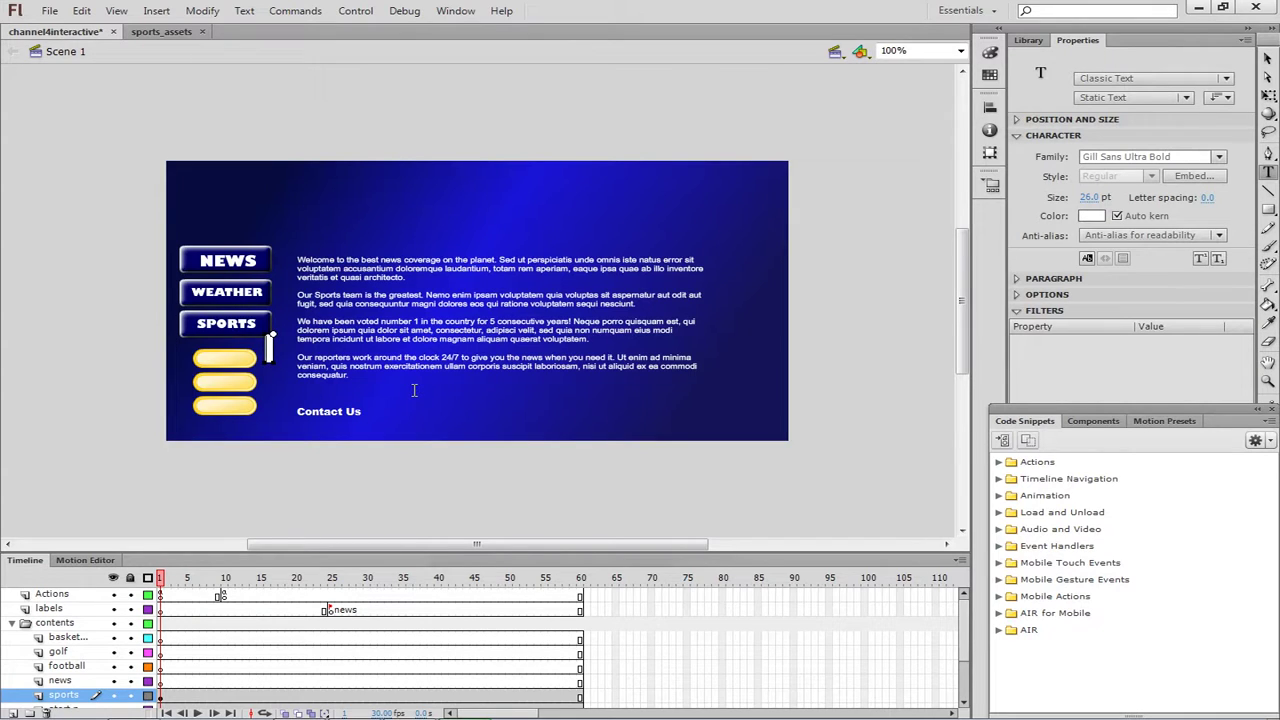
text(gol)
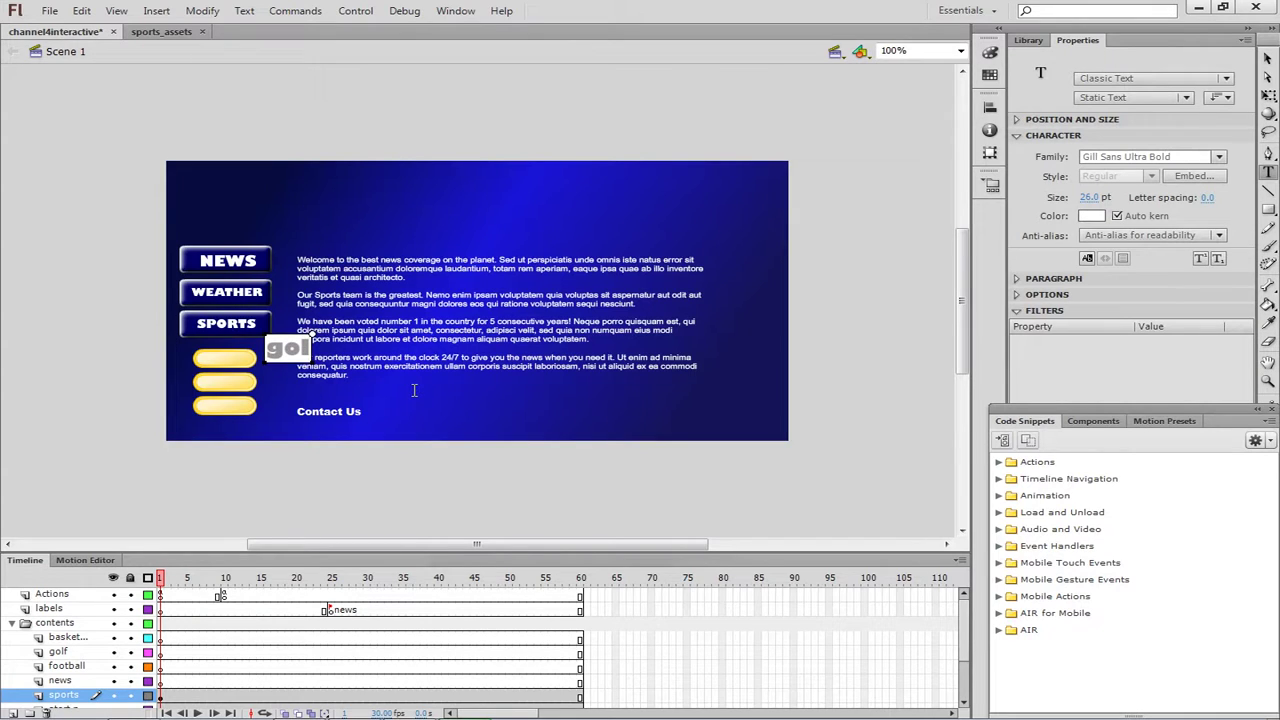
text(f)
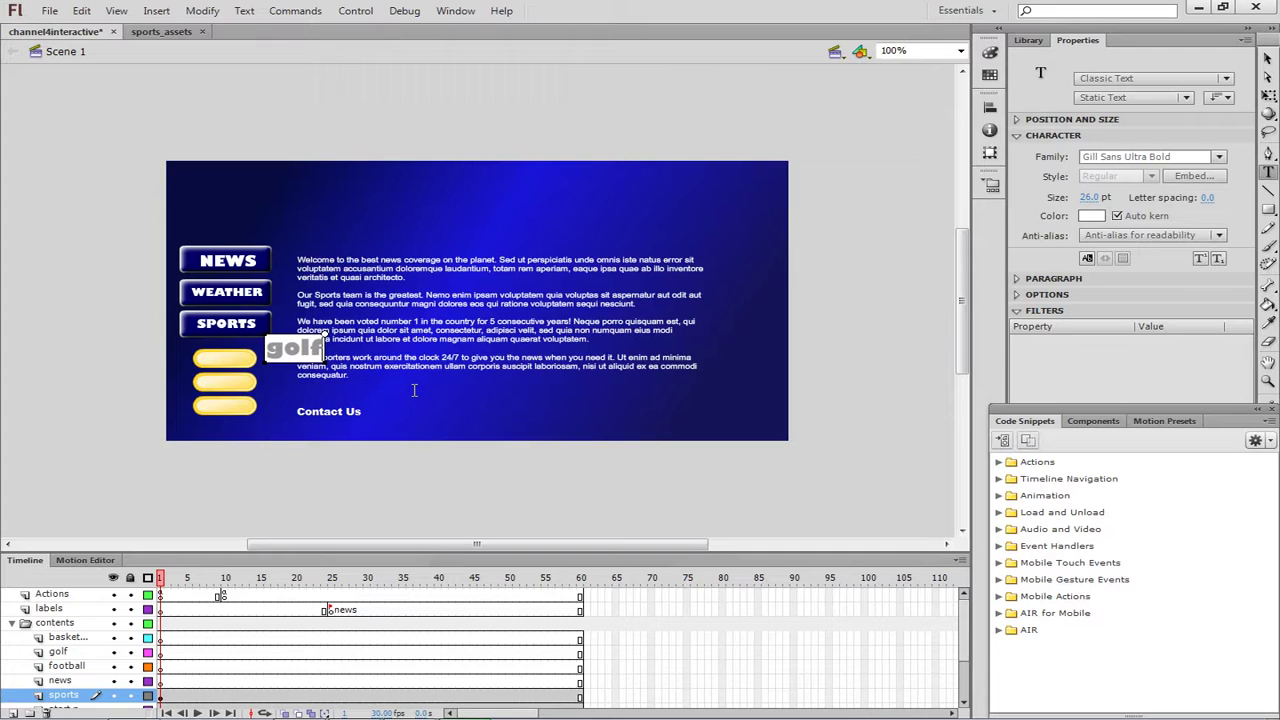
click(1219, 159)
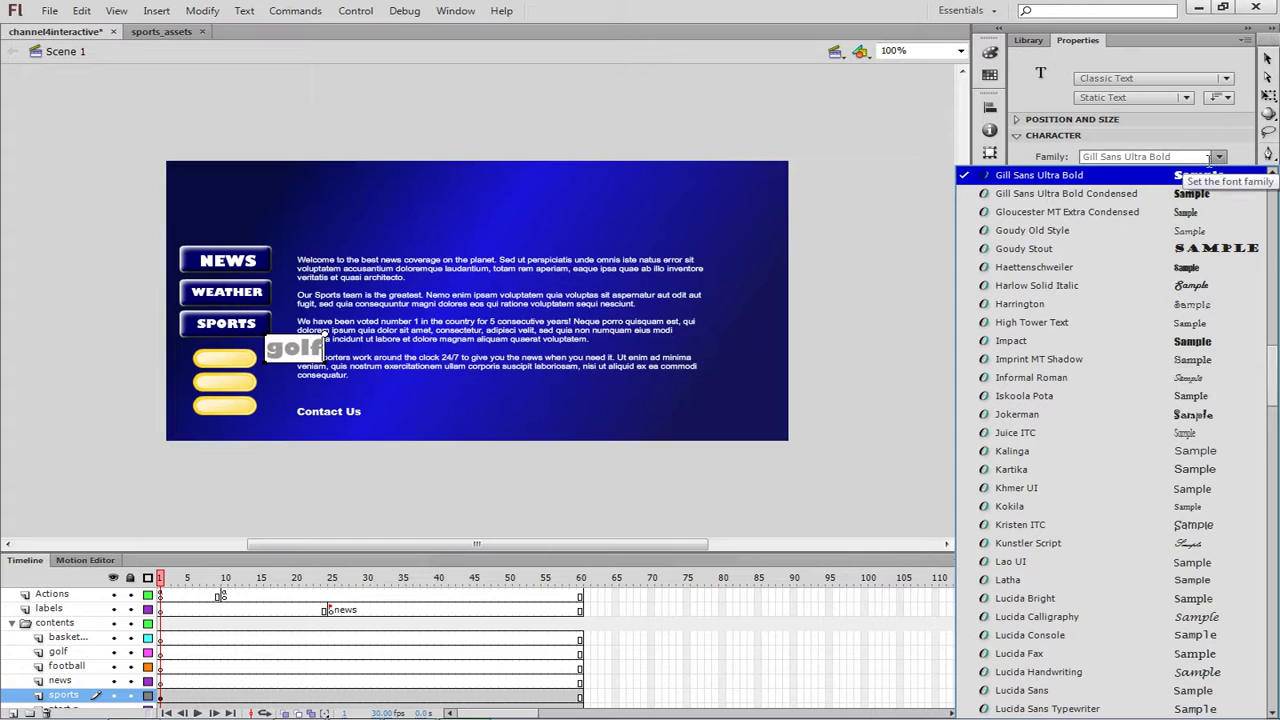
click(1110, 232)
key(BackSpace)
key(BackSpace)
key(BackSpace)
key(BackSpace)
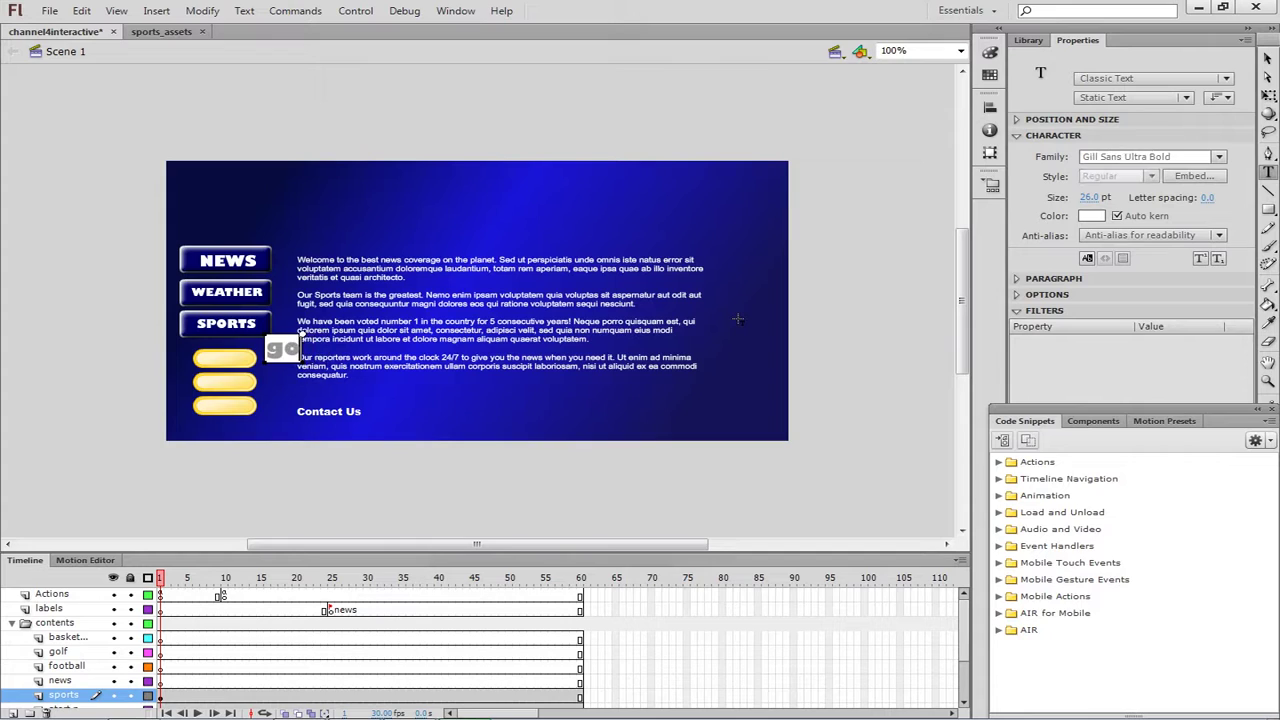
text(g)
key(BackSpace)
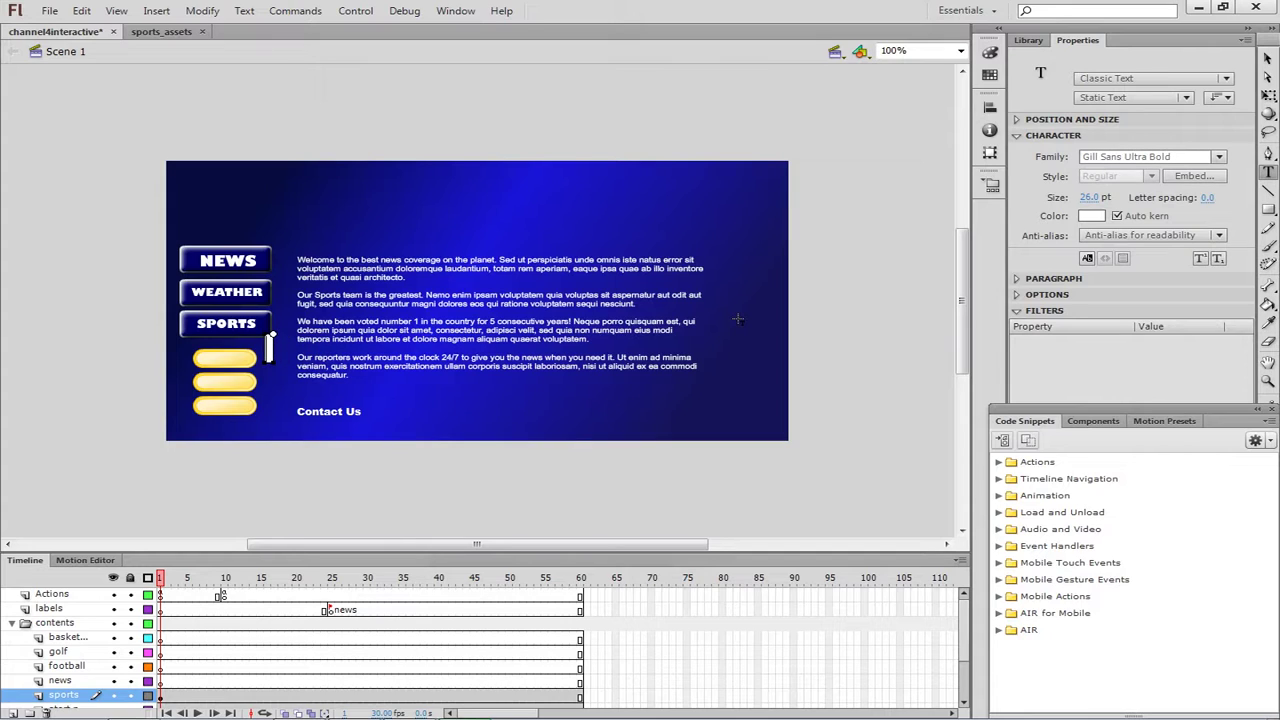
Set the Text tool's font family to Arial Rounded MT Bold
click(1220, 160)
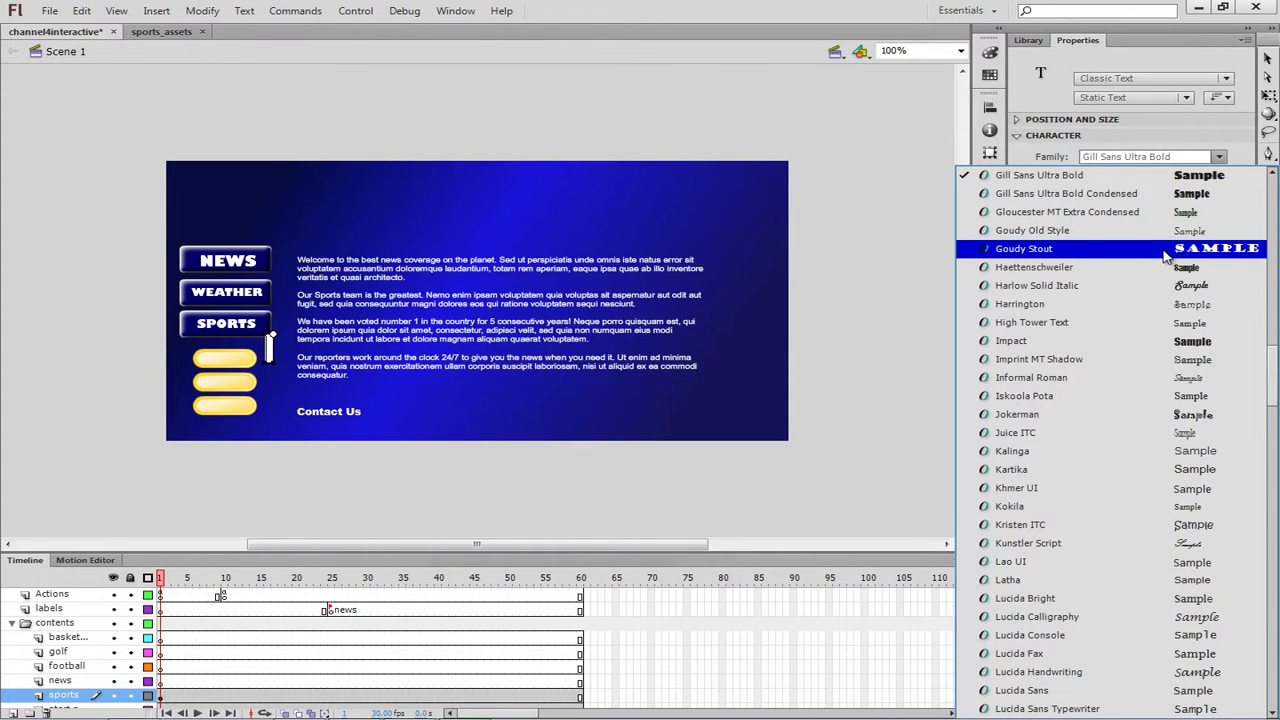
click(1274, 238)
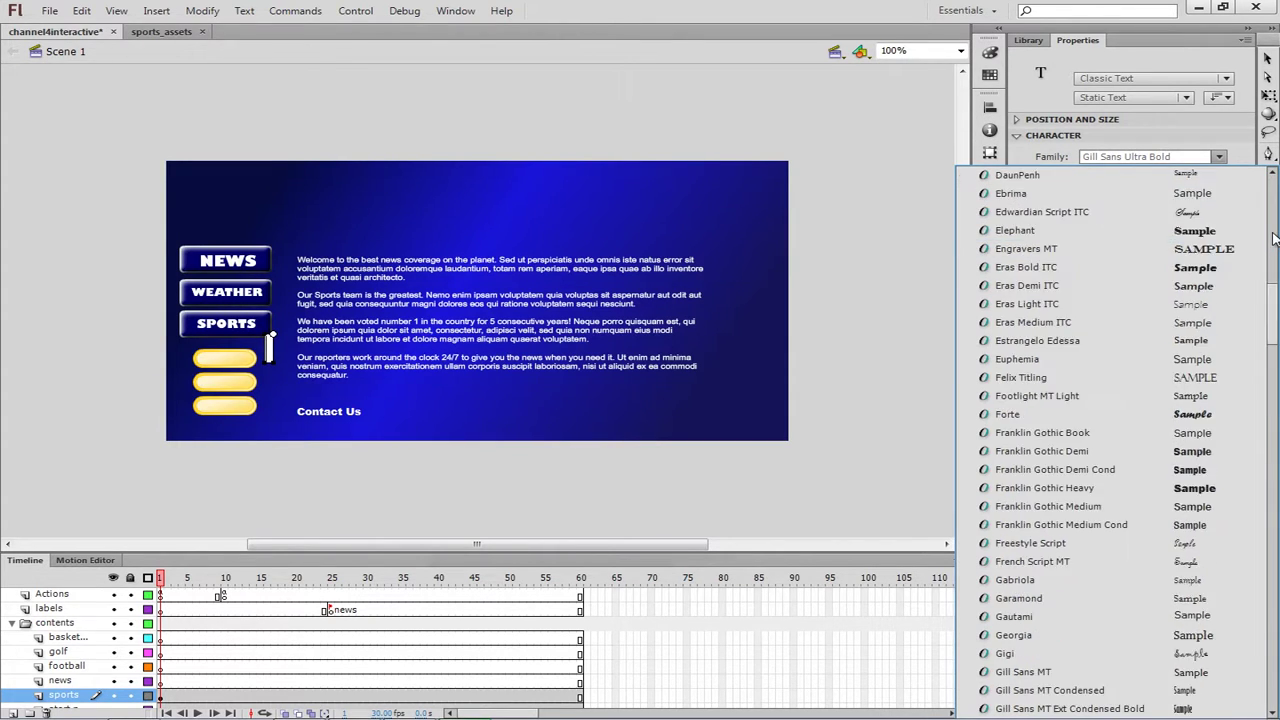
drag(1274, 238, 1274, 211)
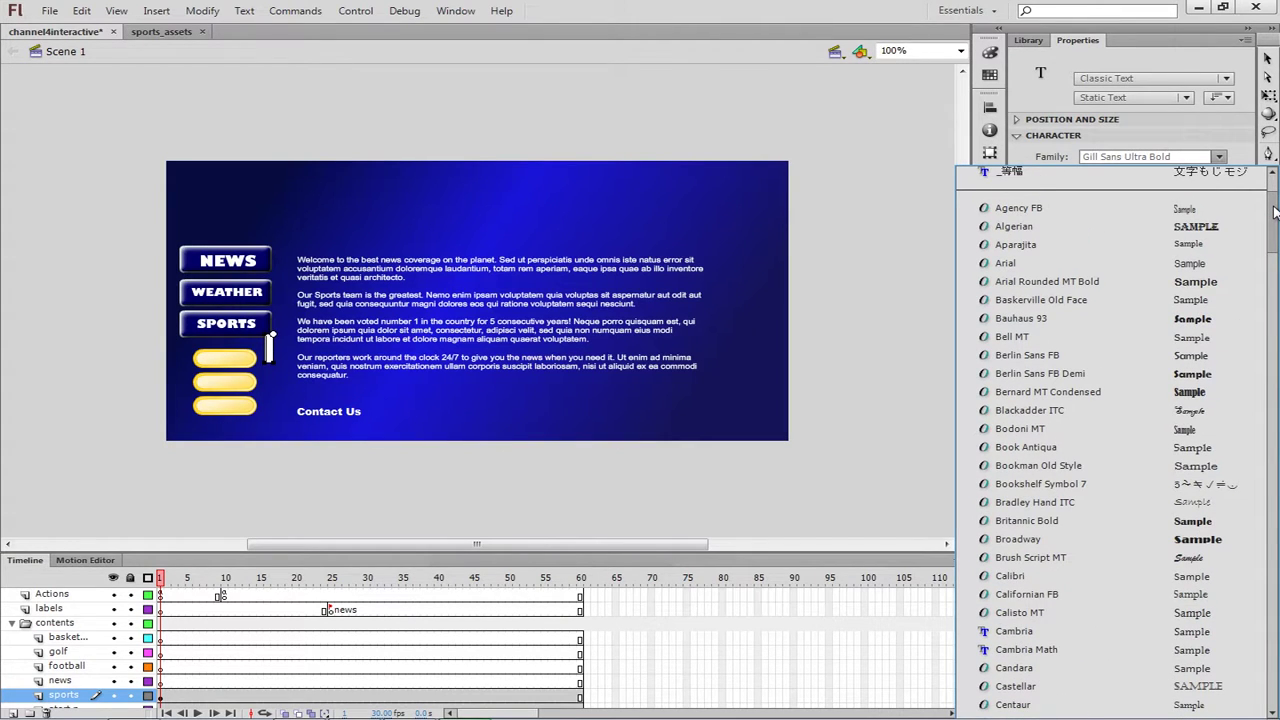
click(1197, 288)
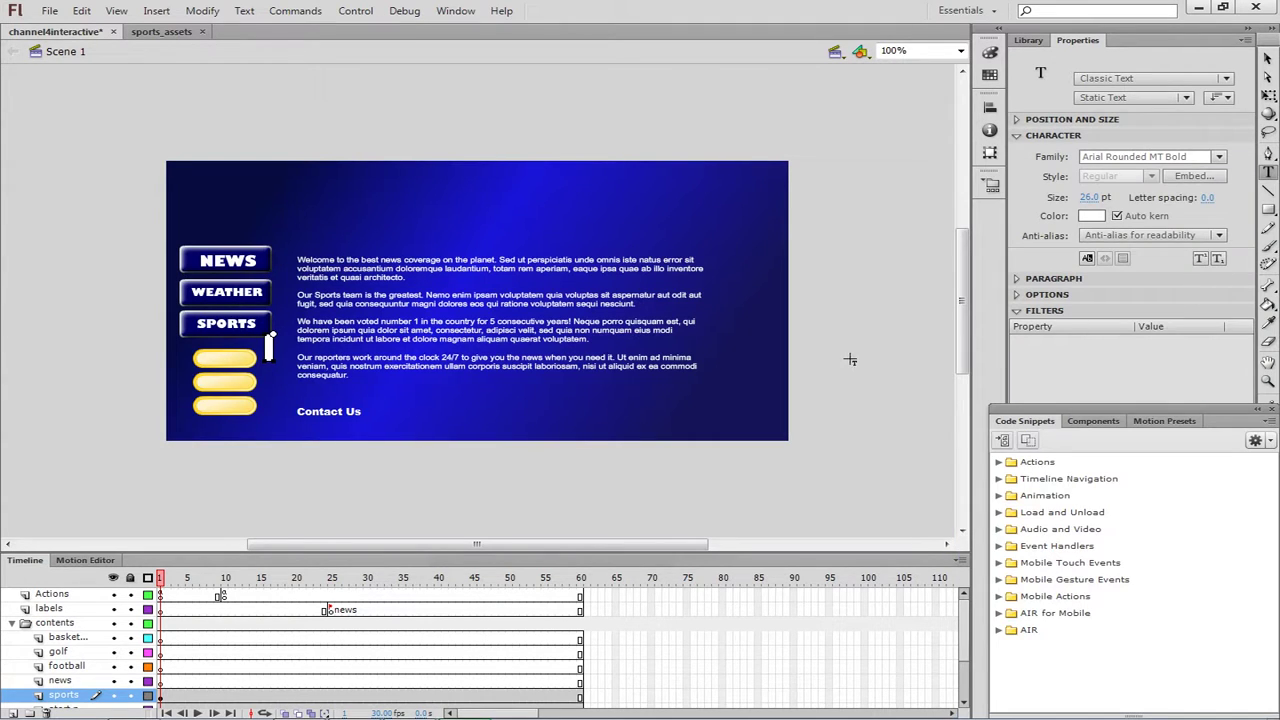
Enter "golf" in the text block and place it over the top yellow button
text(golf)
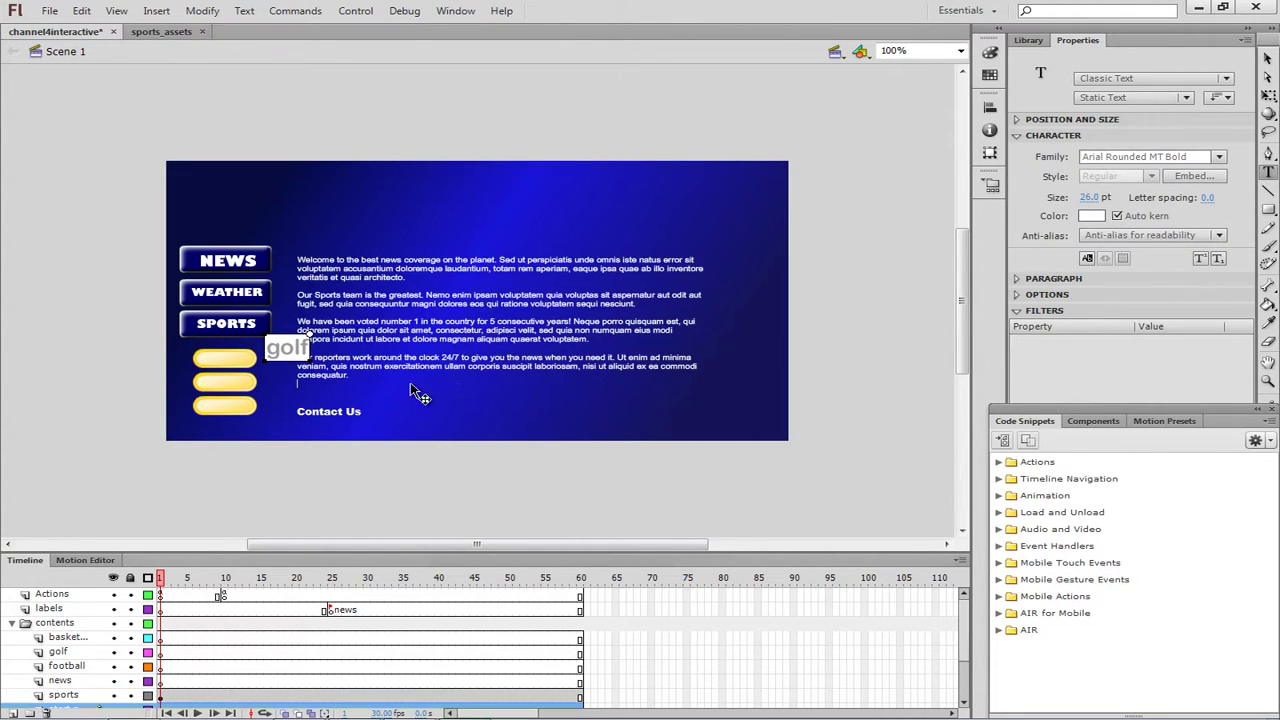
click(327, 360)
click(279, 350)
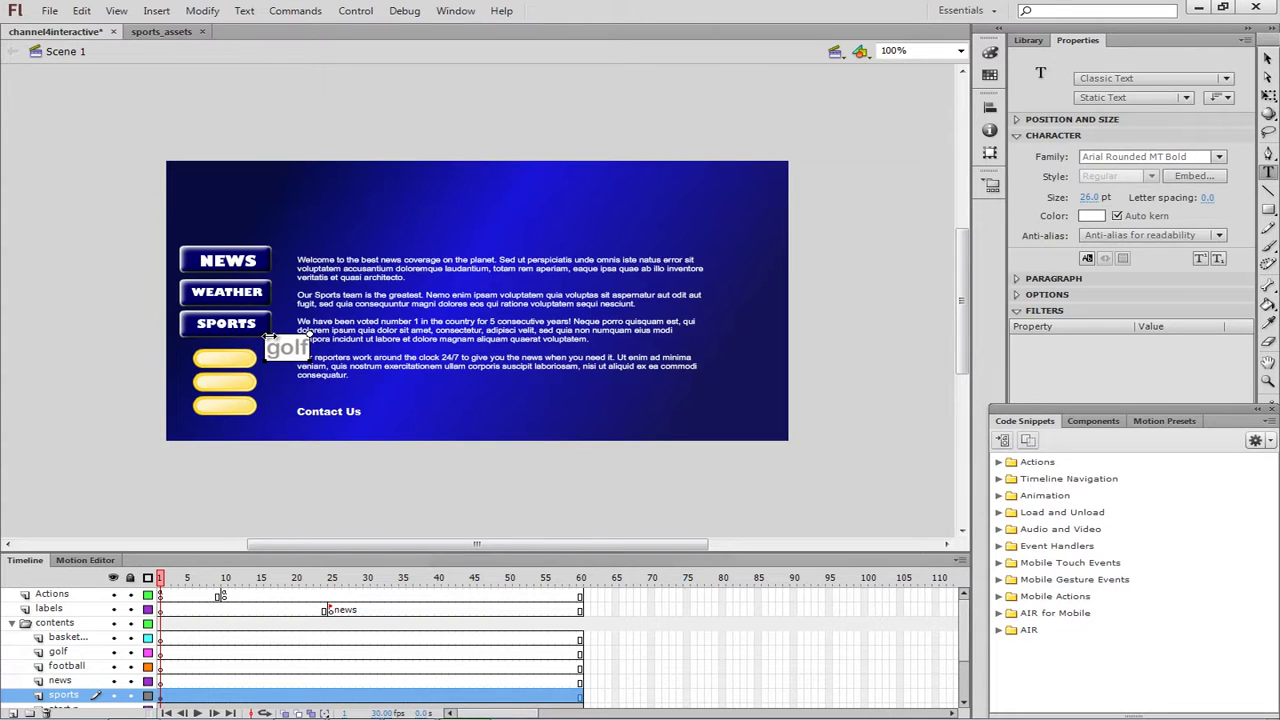
click(1266, 60)
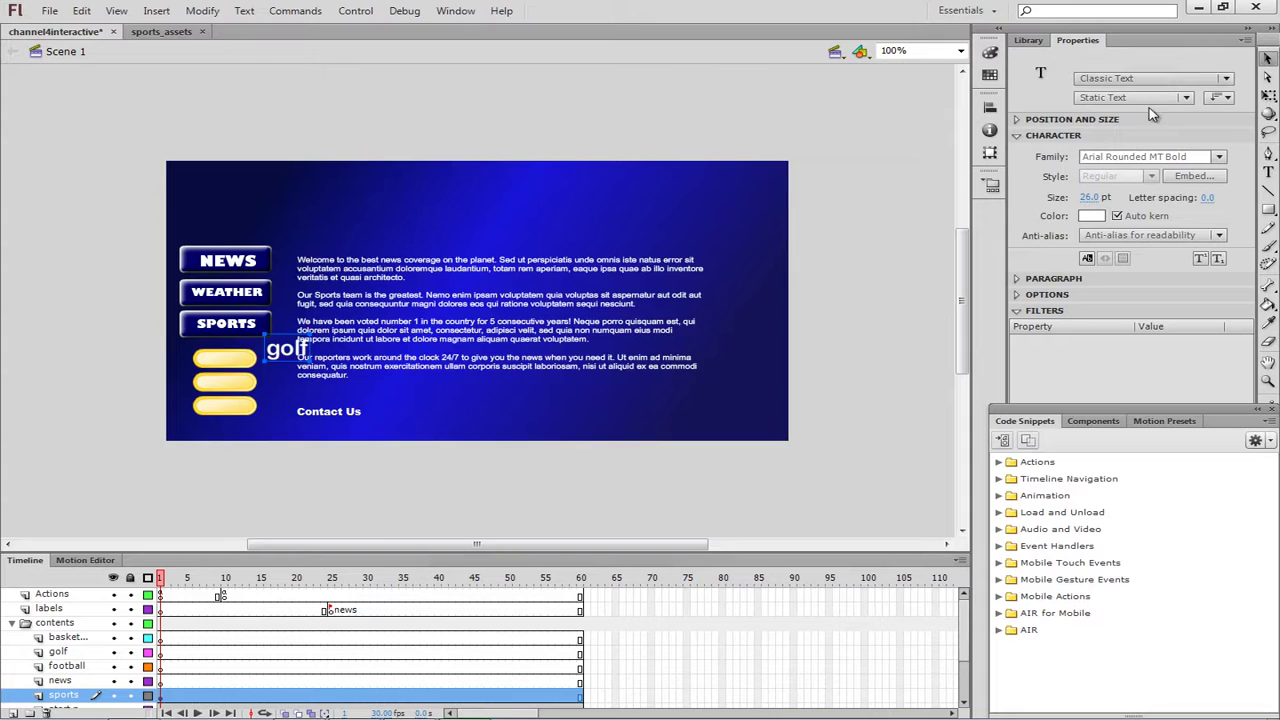
drag(293, 352, 225, 361)
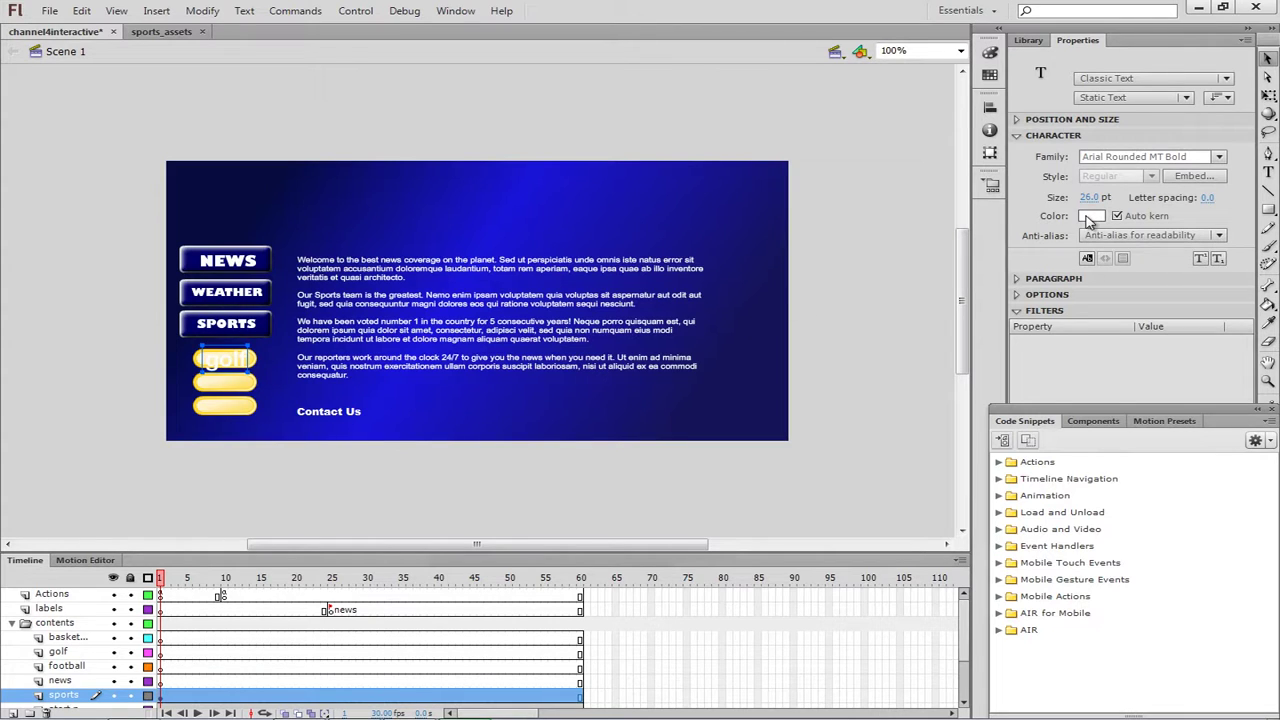
Colour the golf label black and set its character size to 19 pt
click(1090, 217)
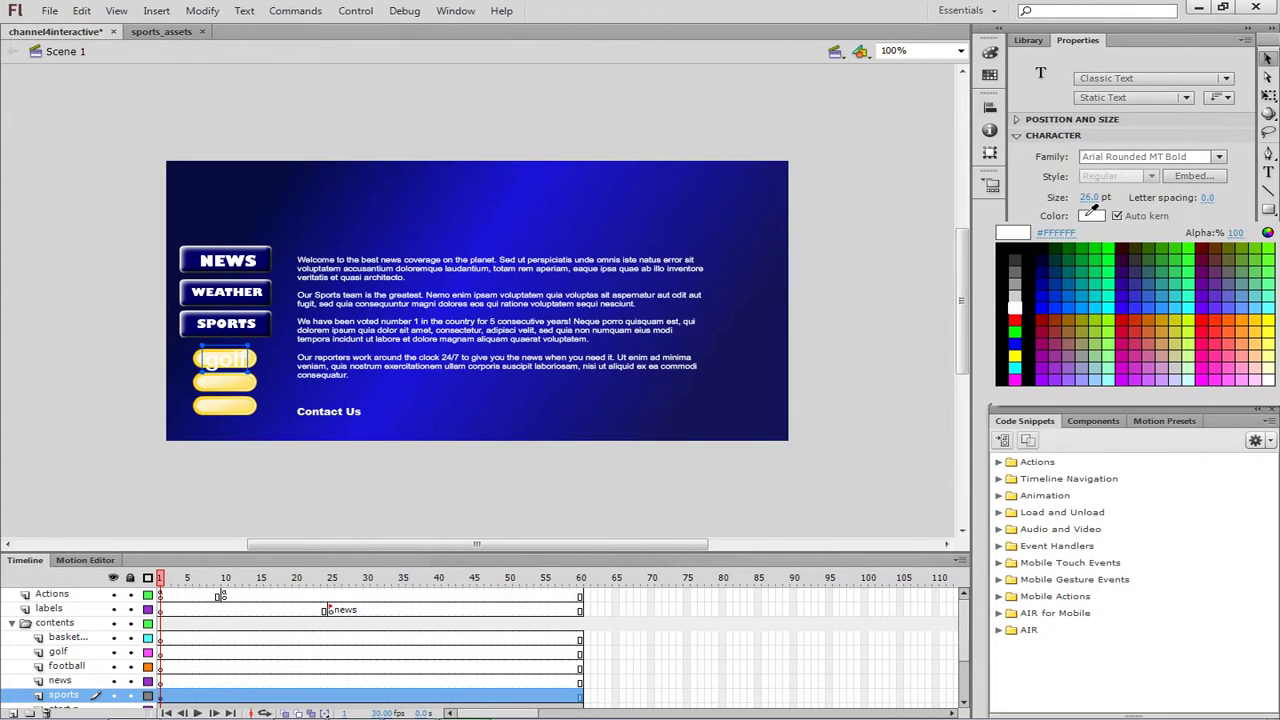
click(1031, 274)
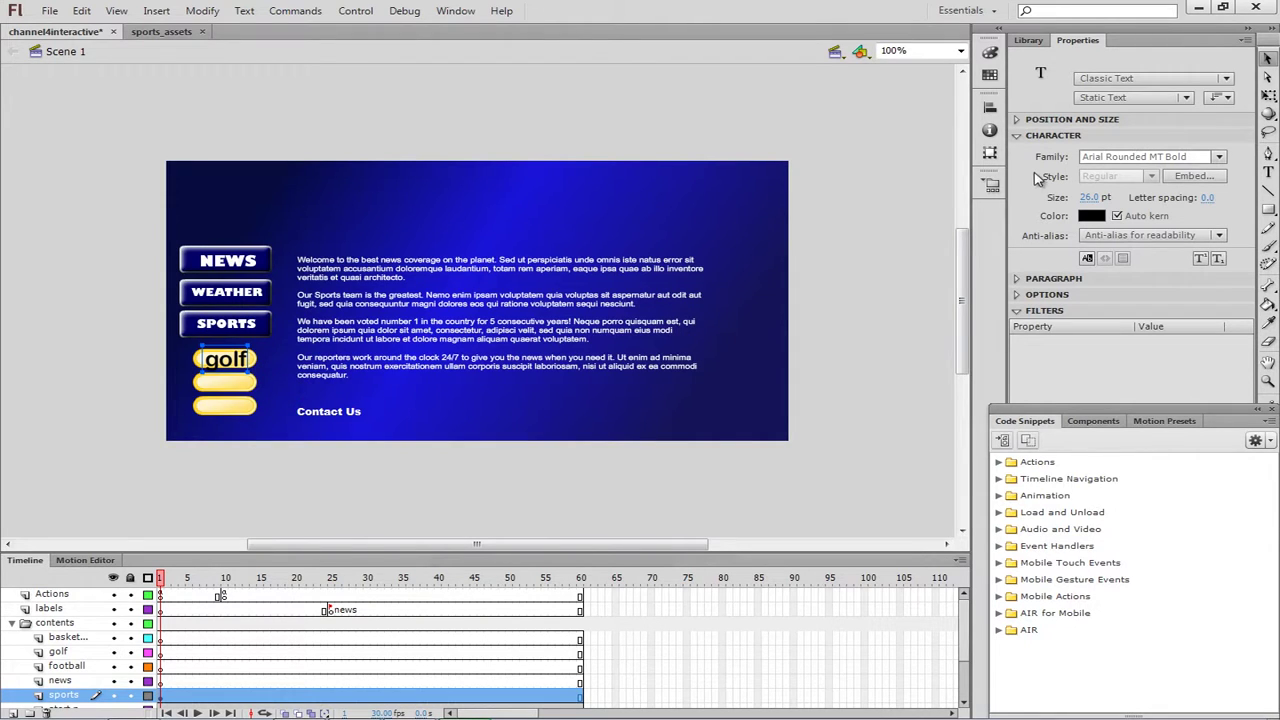
click(1088, 197)
key(Down)
key(Down)
key(Down)
key(Down)
key(Up)
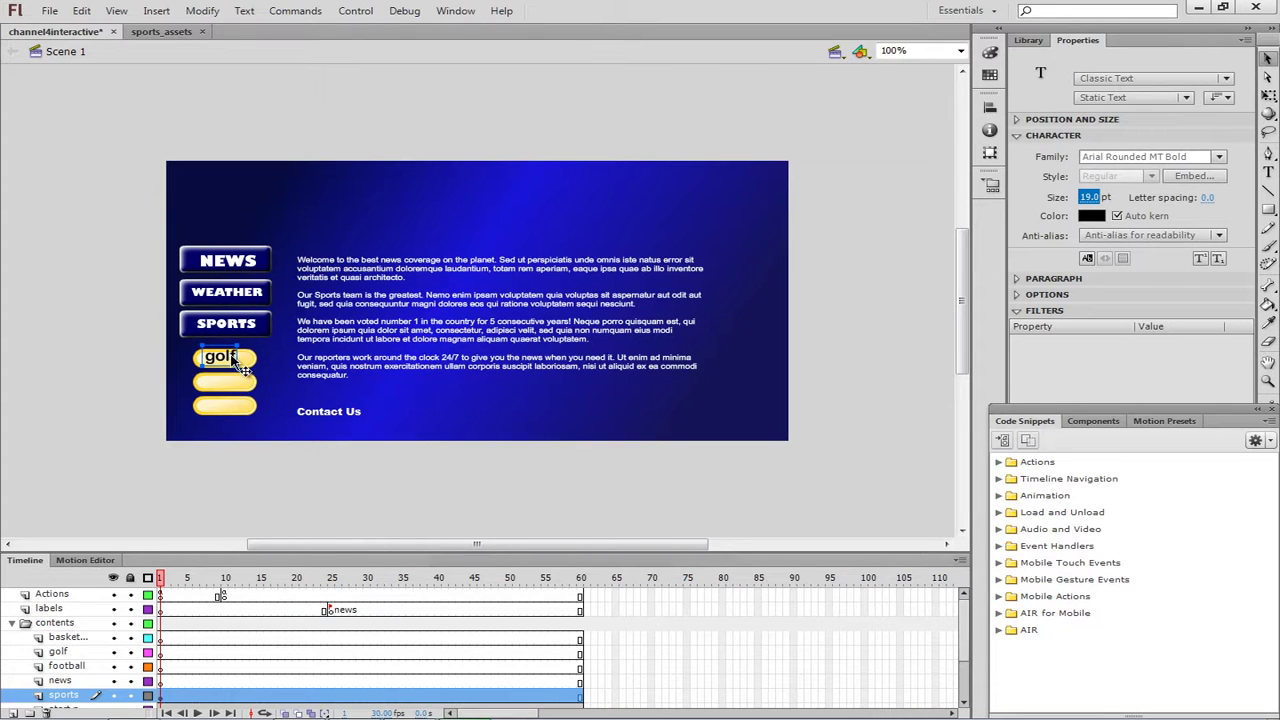
Centre-align the golf label's paragraph format and reposition the label on the top yellow button
drag(232, 362, 235, 364)
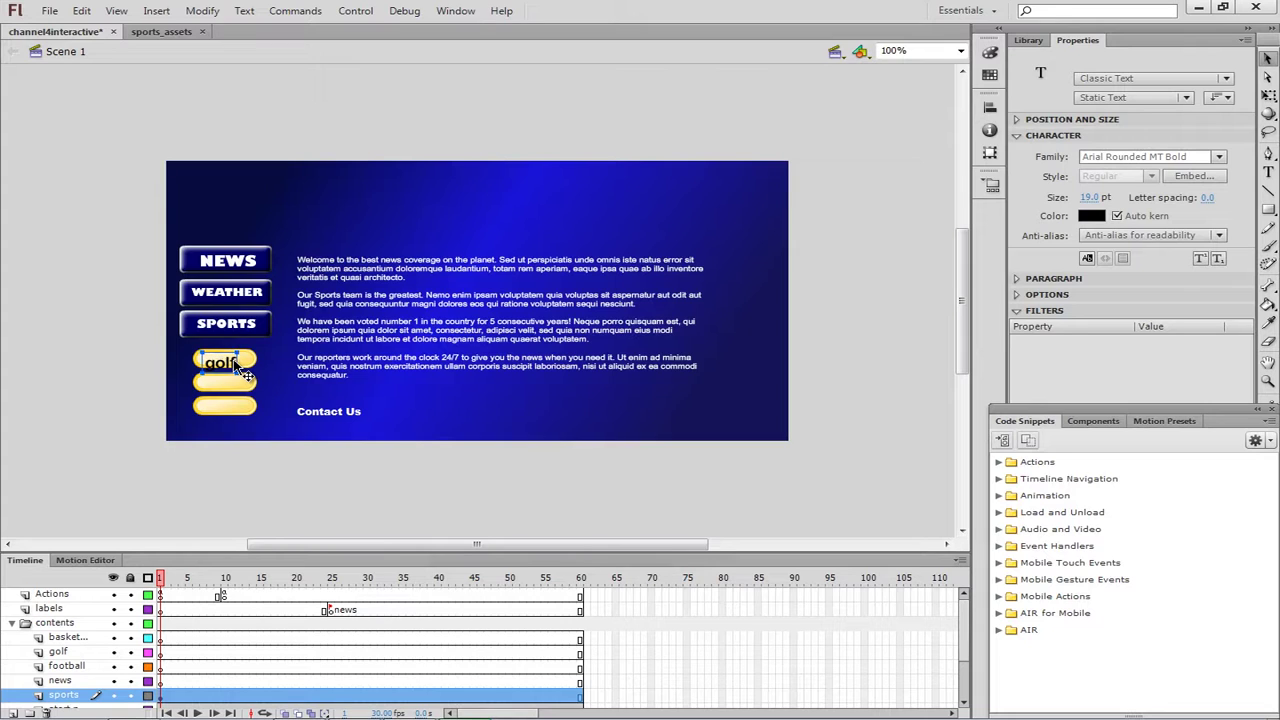
click(1017, 279)
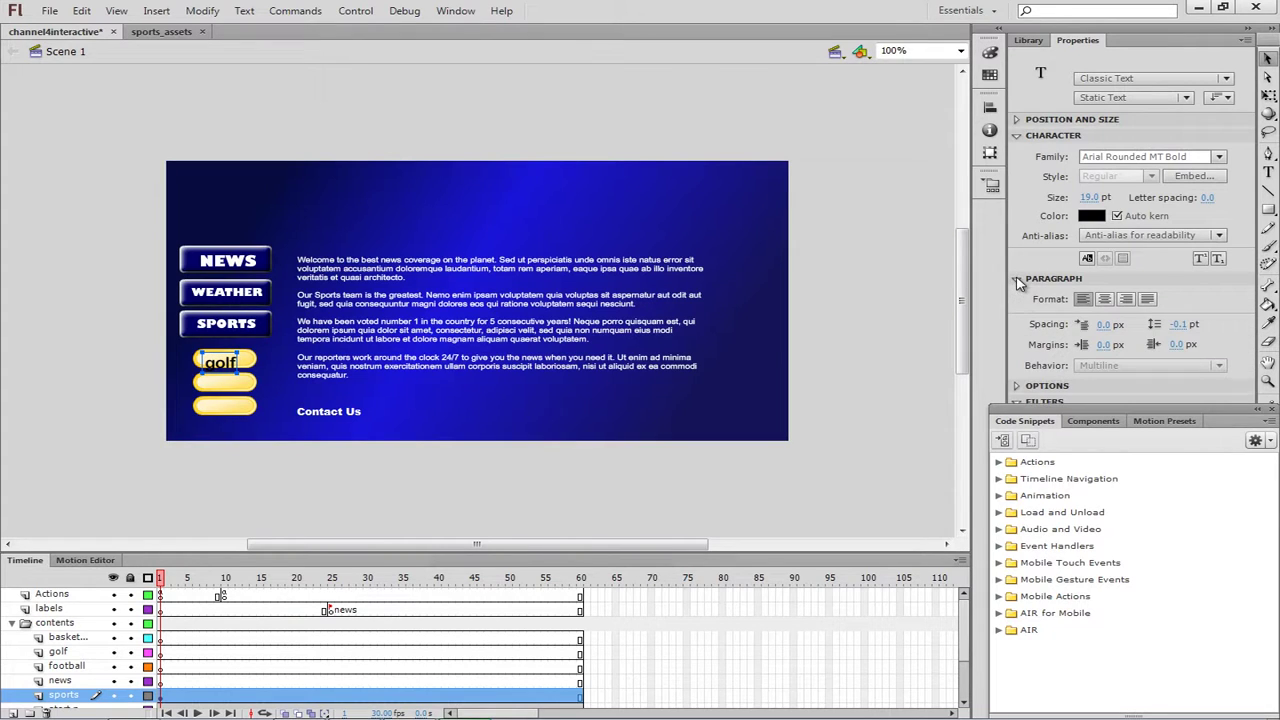
click(1105, 300)
drag(237, 369, 238, 366)
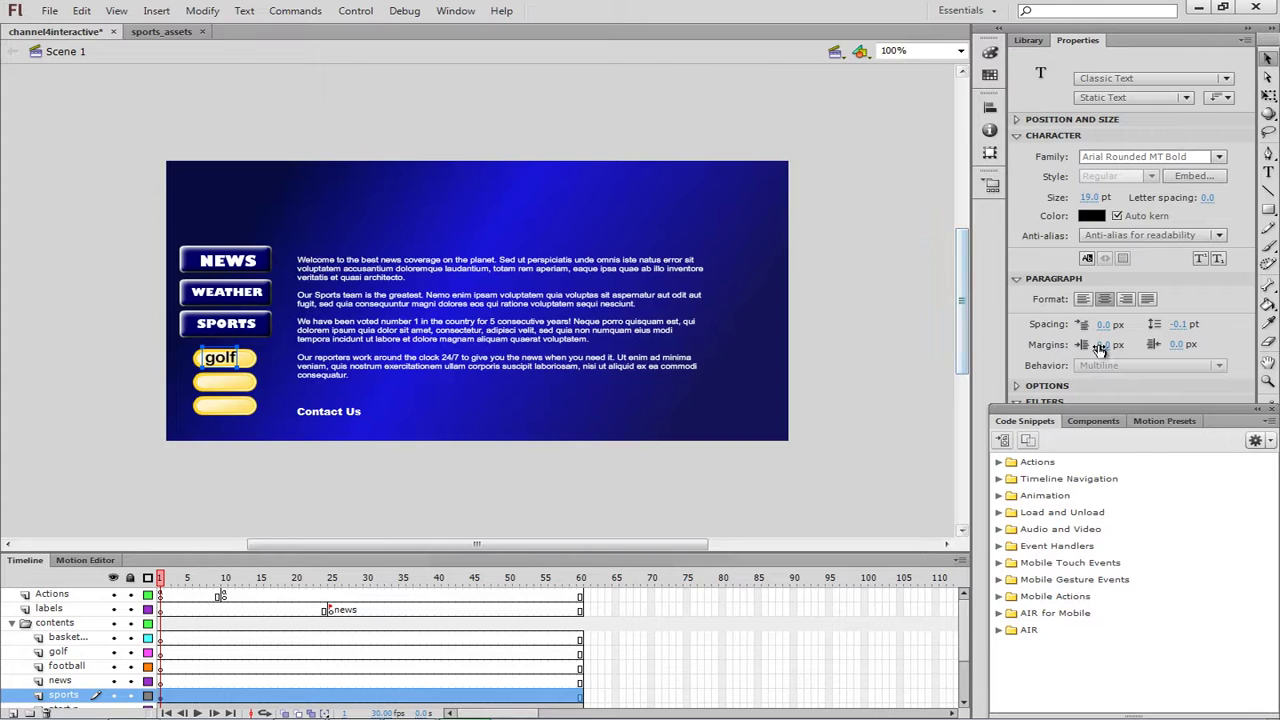
click(262, 376)
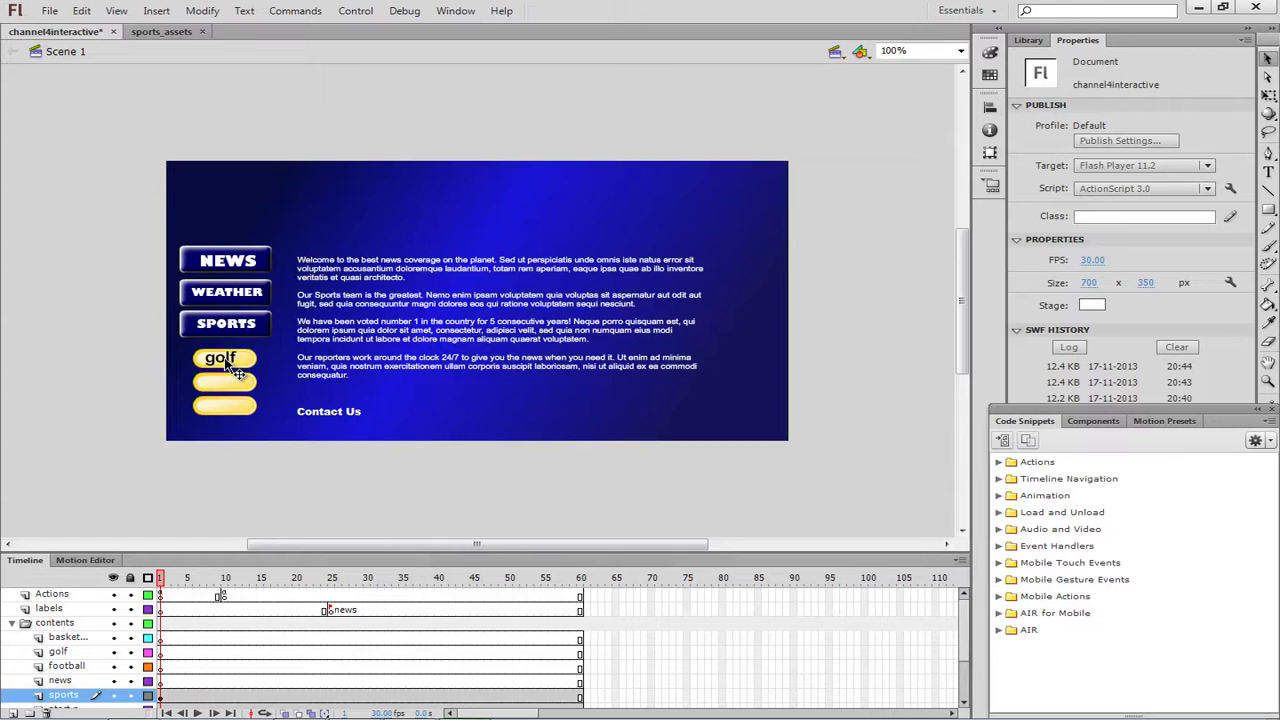
Duplicate the golf label onto the middle and bottom yellow buttons and change the middle copy's text to "football"
click(226, 367)
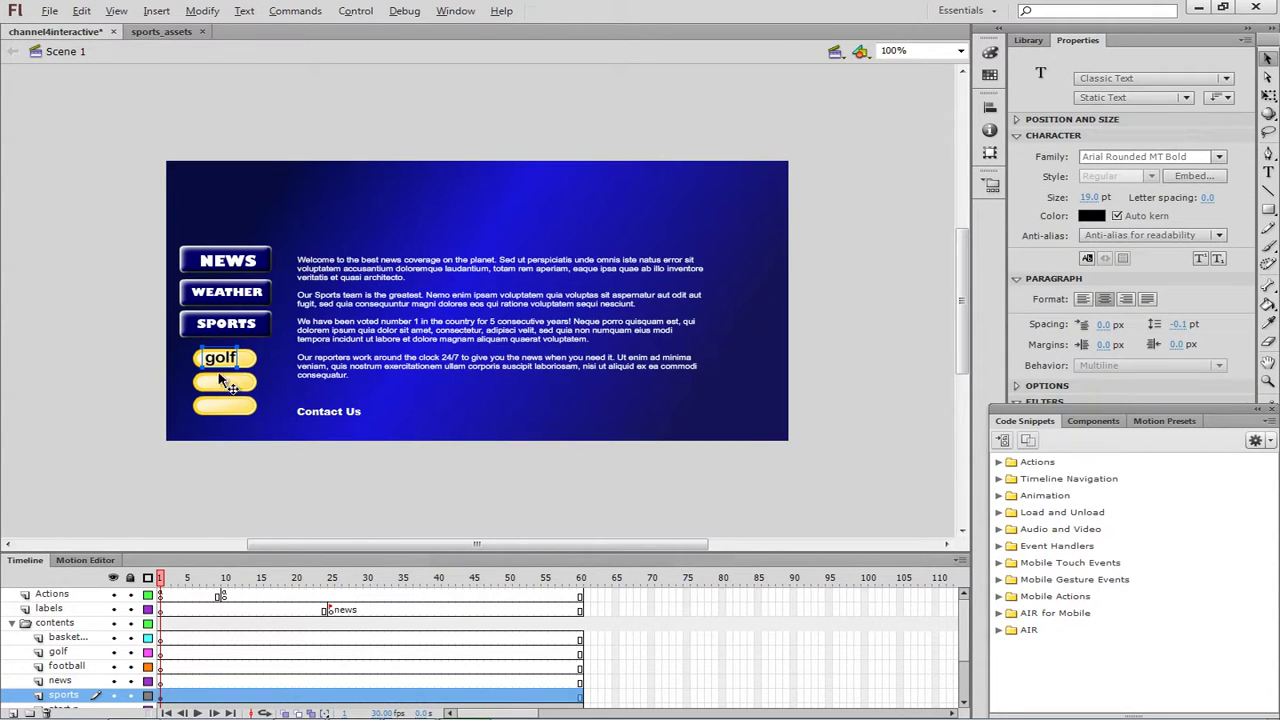
drag(226, 362, 226, 409)
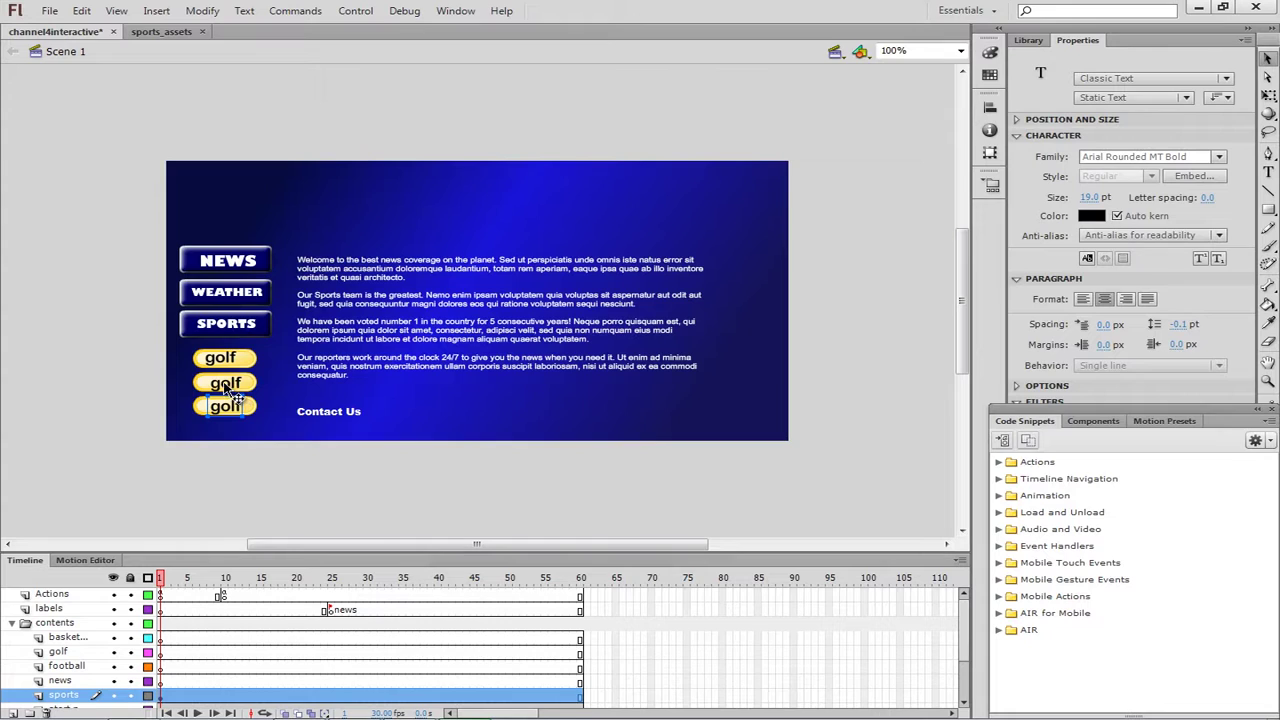
click(229, 391)
double_click(227, 385)
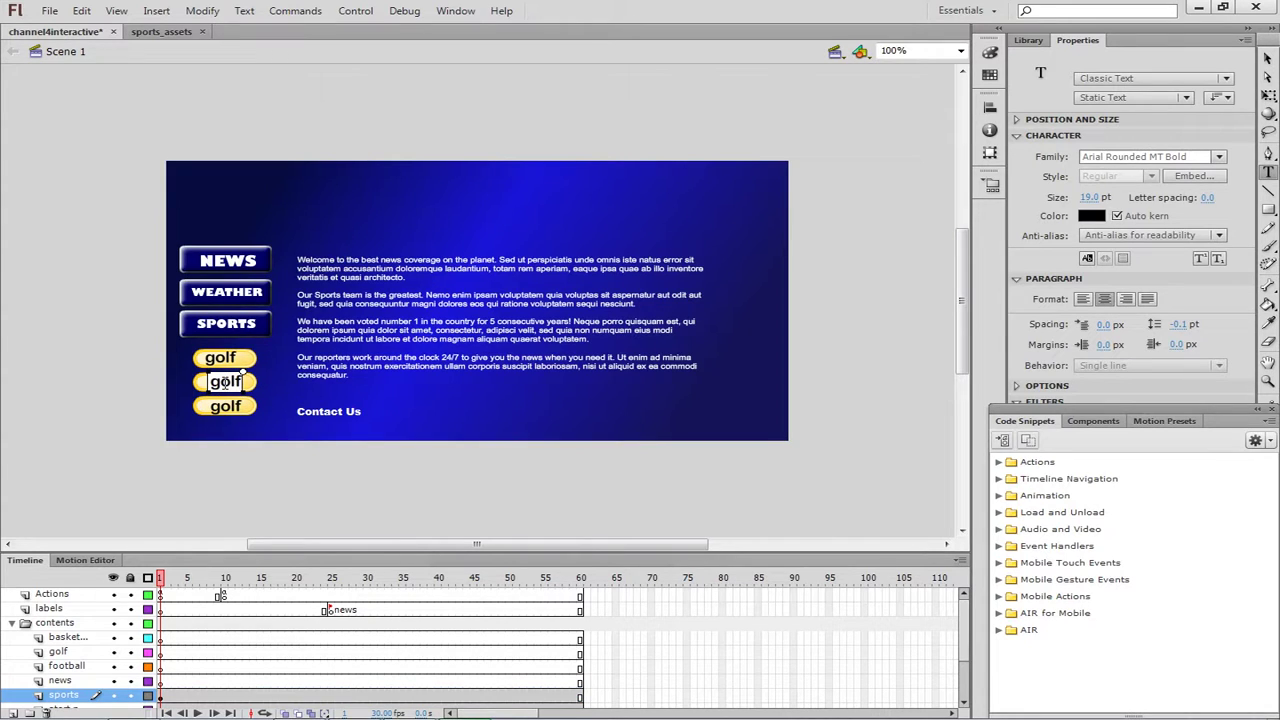
key(BackSpace)
key(BackSpace)
key(BackSpace)
key(BackSpace)
text(football)
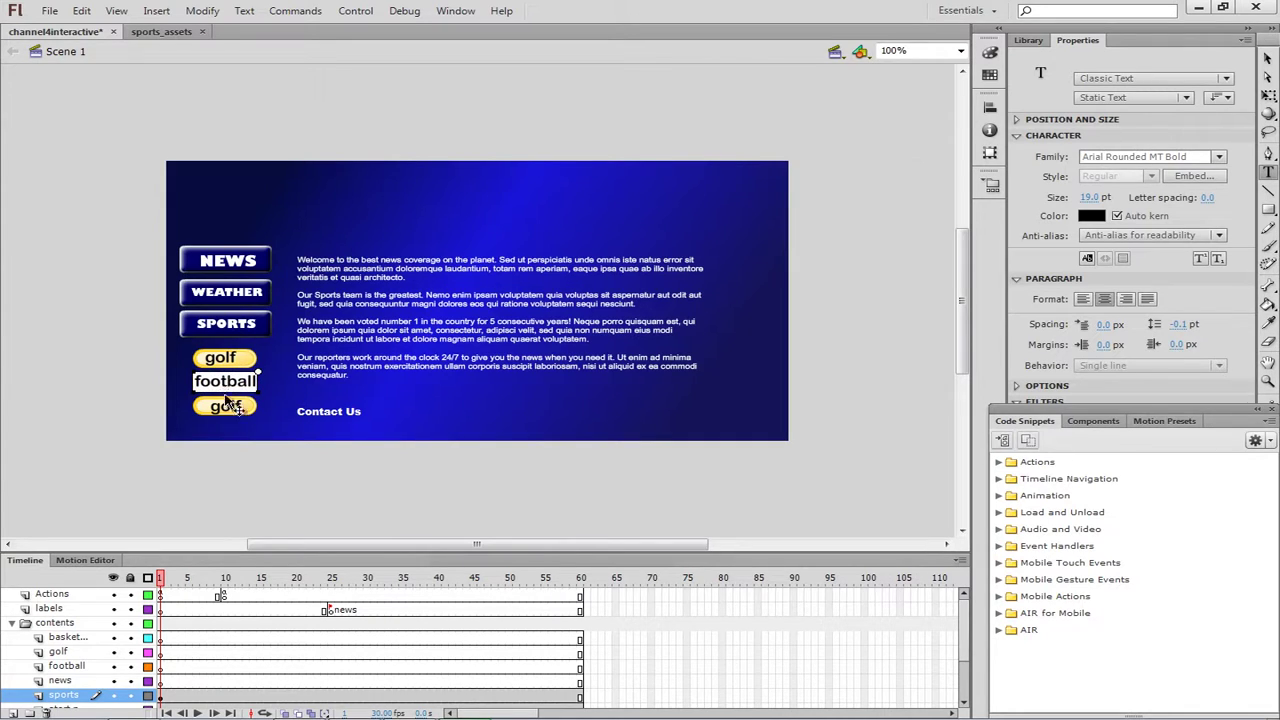
Replace the bottom button's label text with "basketball" and set its character size to 13 pt
click(225, 410)
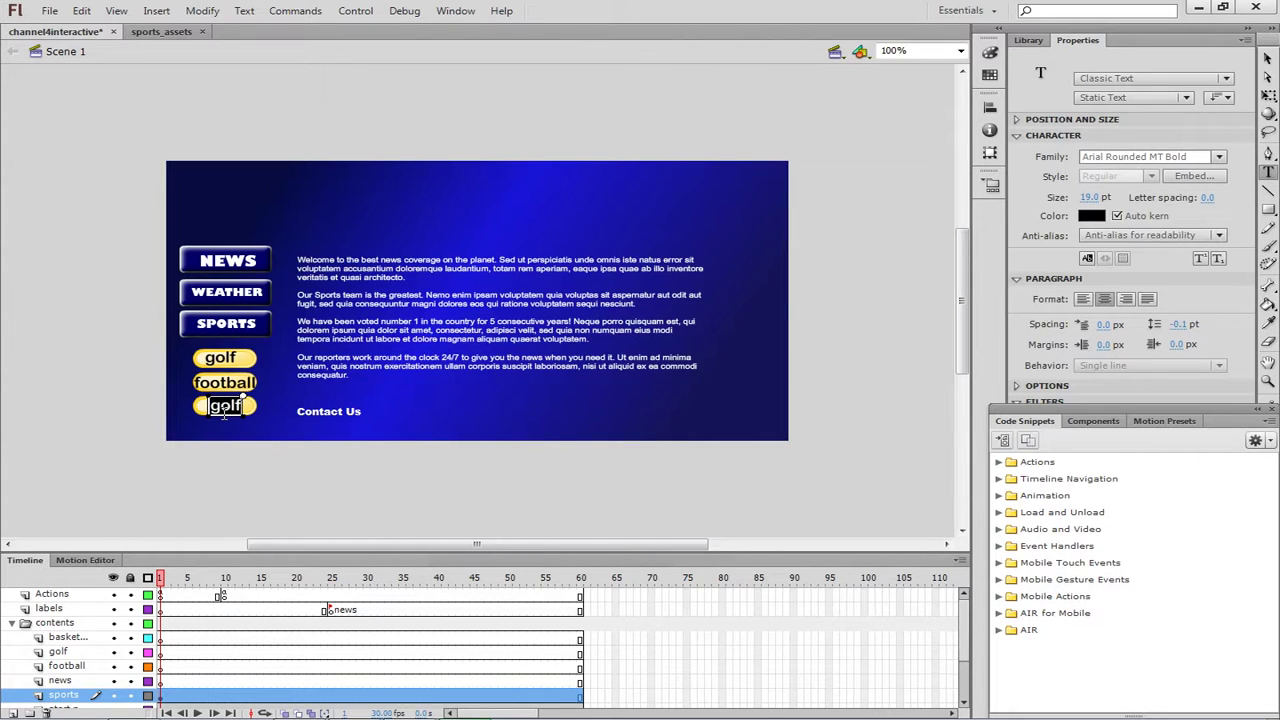
text(basket)
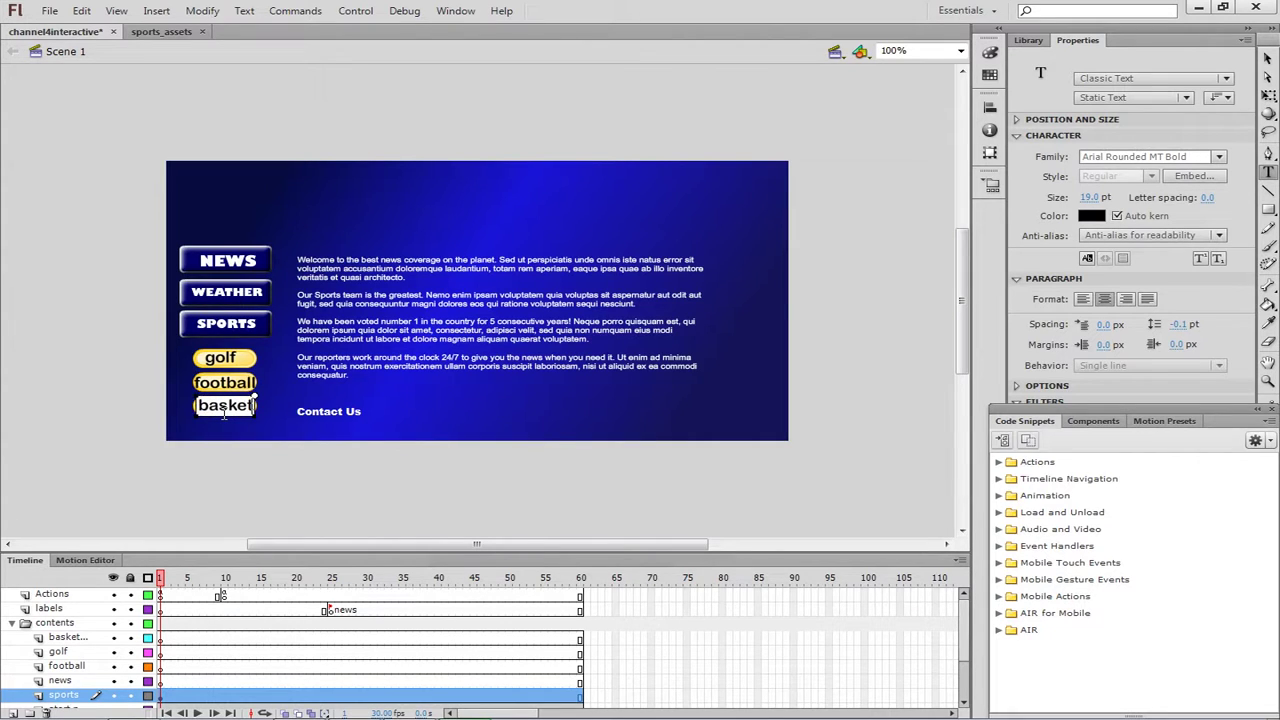
text(ball)
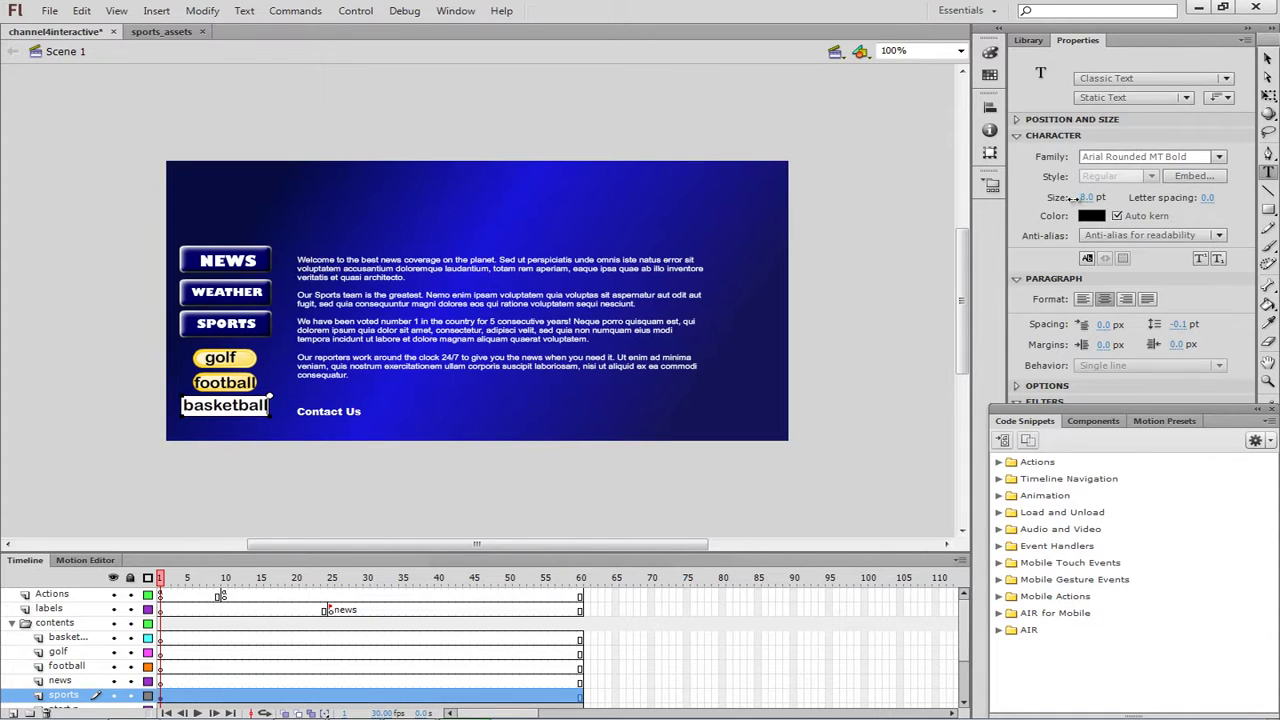
drag(1070, 197, 1062, 197)
click(1267, 58)
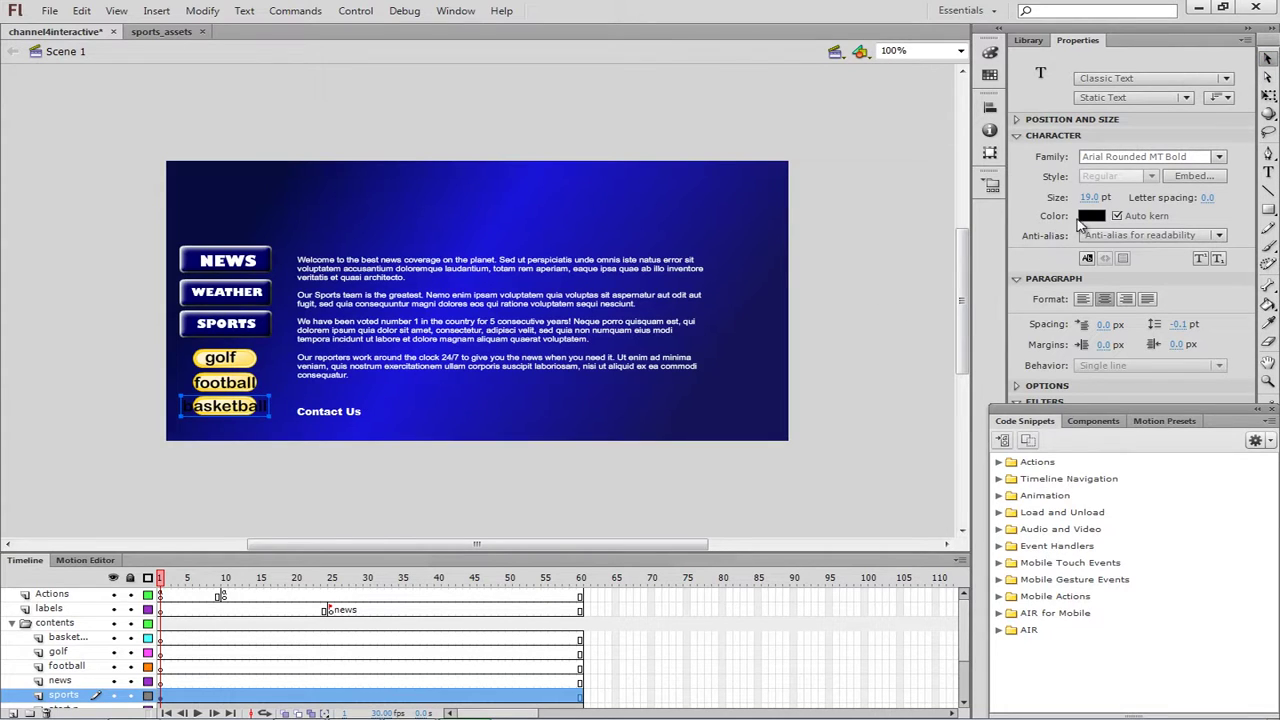
drag(1090, 200, 1089, 198)
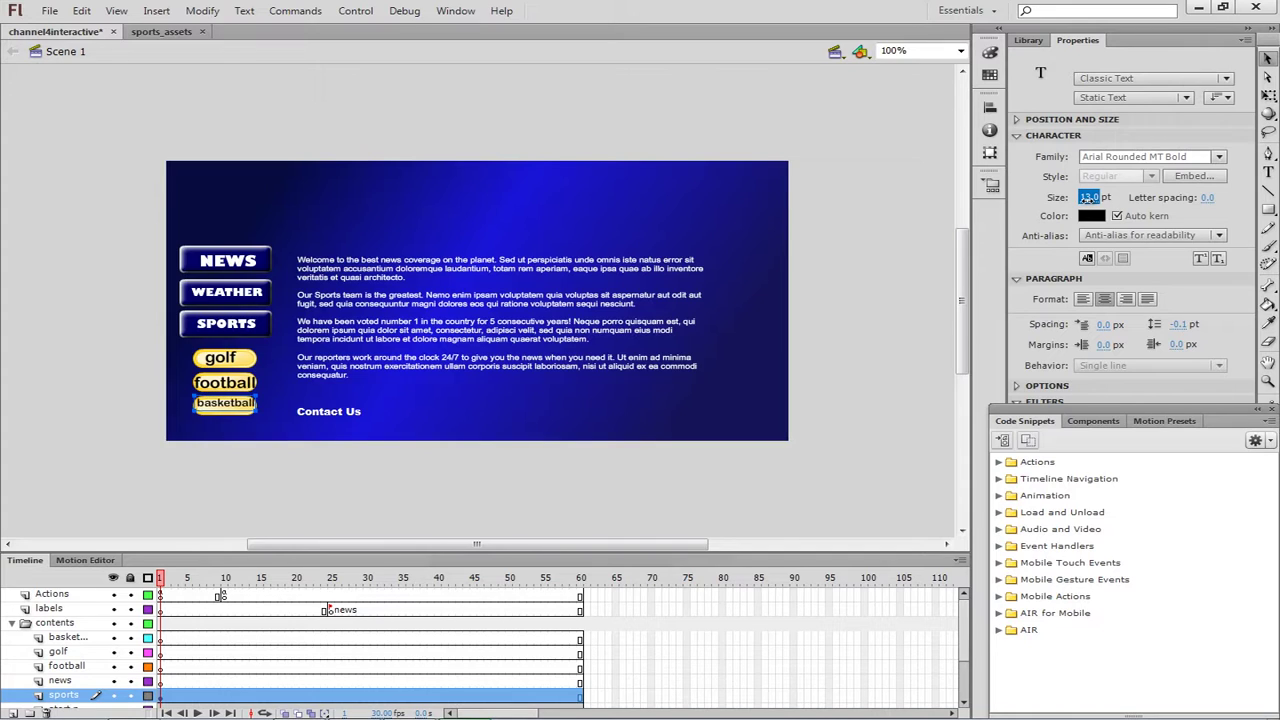
Set the football label's character size to 15 pt
click(234, 386)
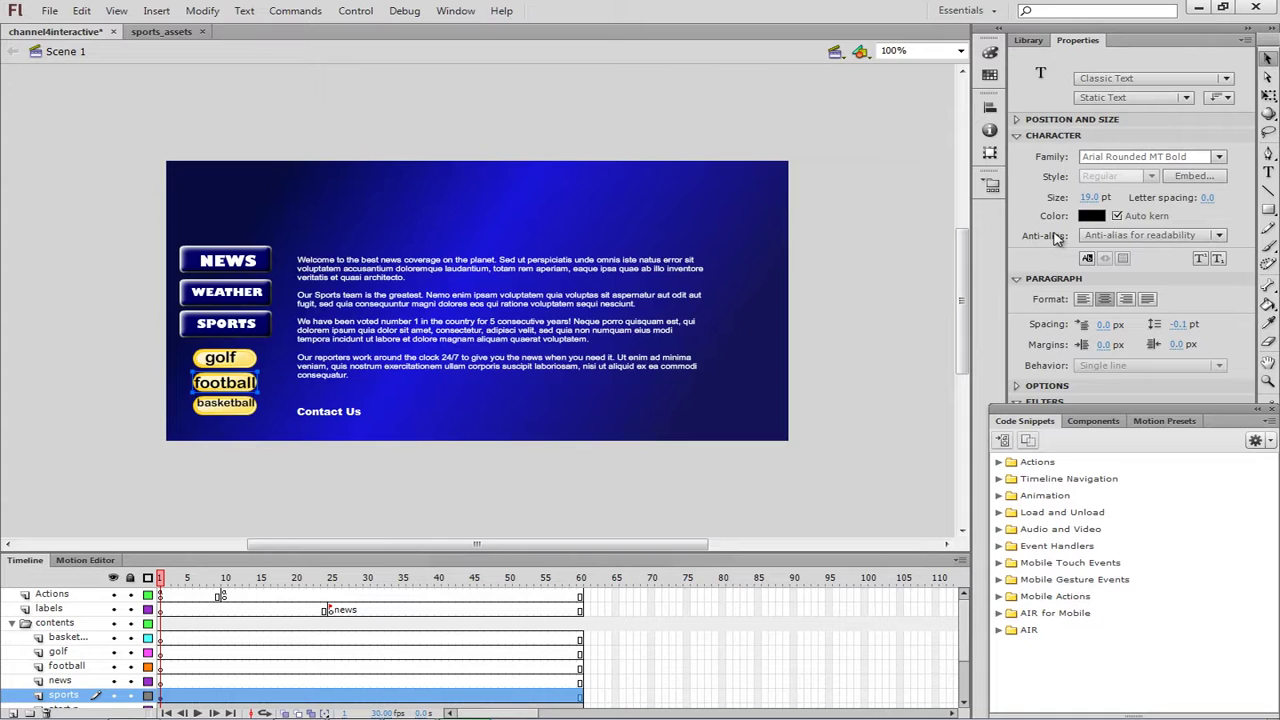
click(1090, 196)
key(Down)
key(Down)
key(Down)
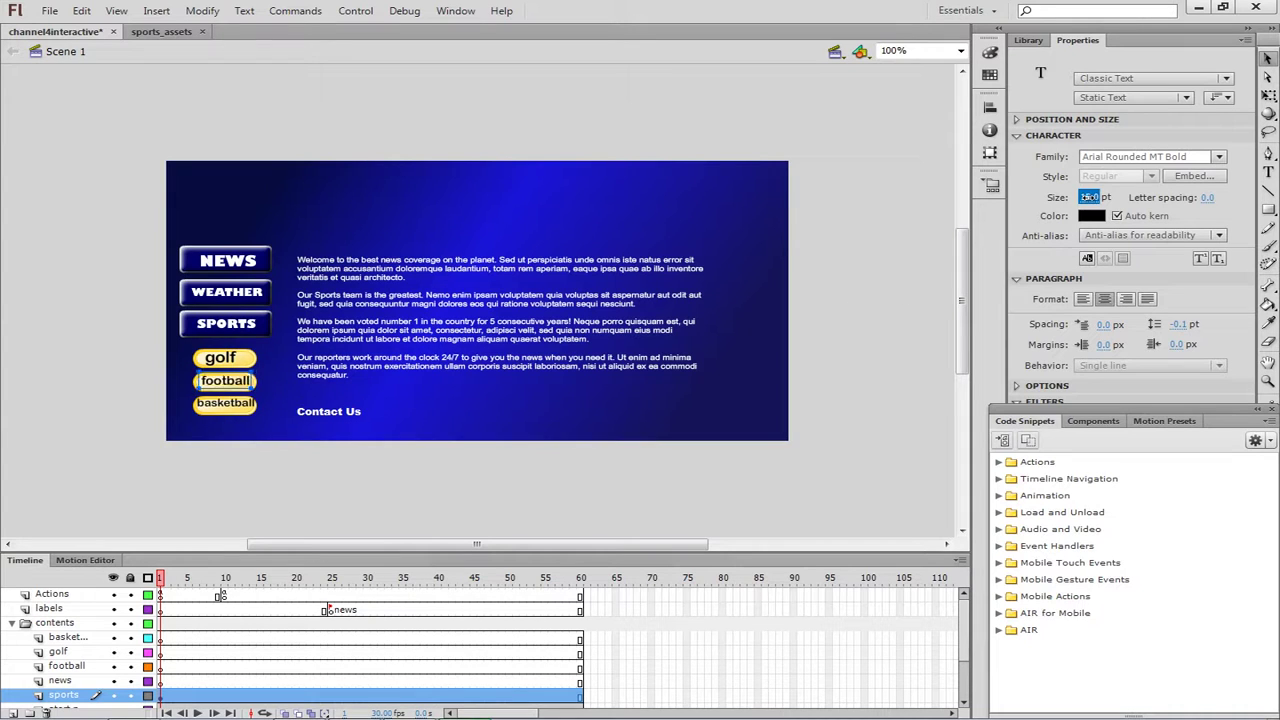
key(Down)
Move the basketball label slightly down to centre it on the bottom yellow button, and deselect it
click(233, 408)
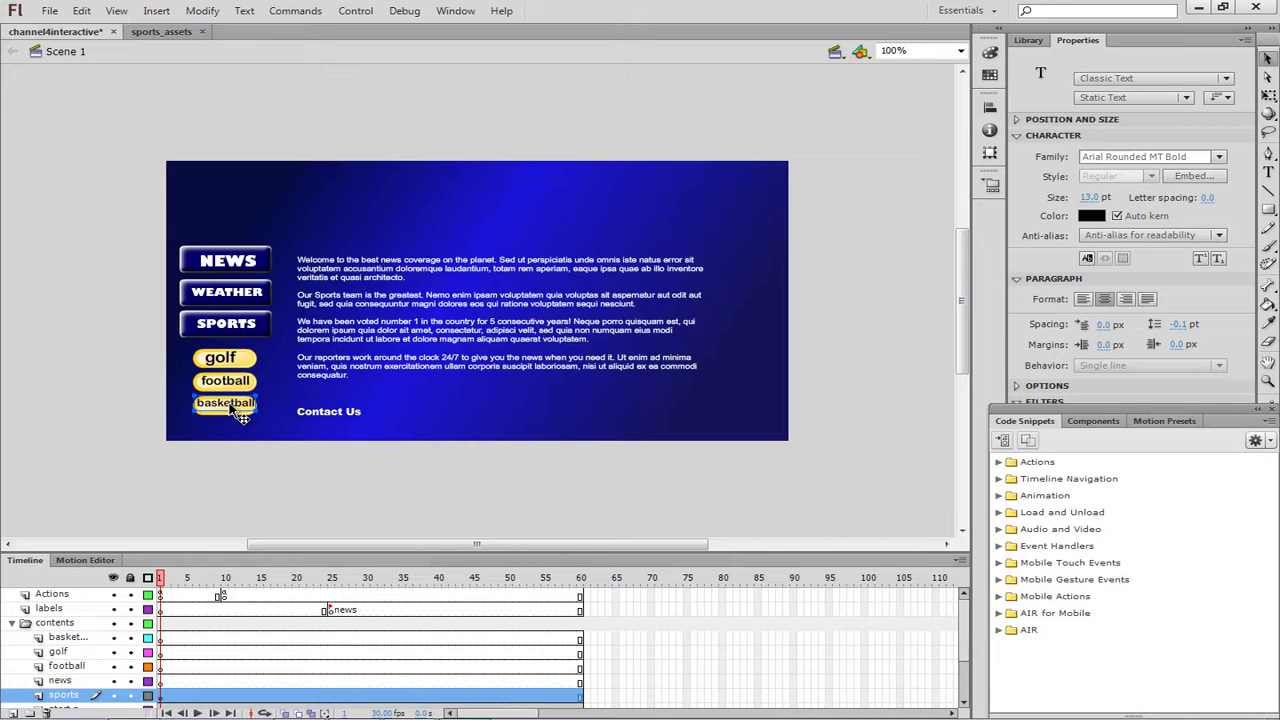
drag(240, 417, 241, 420)
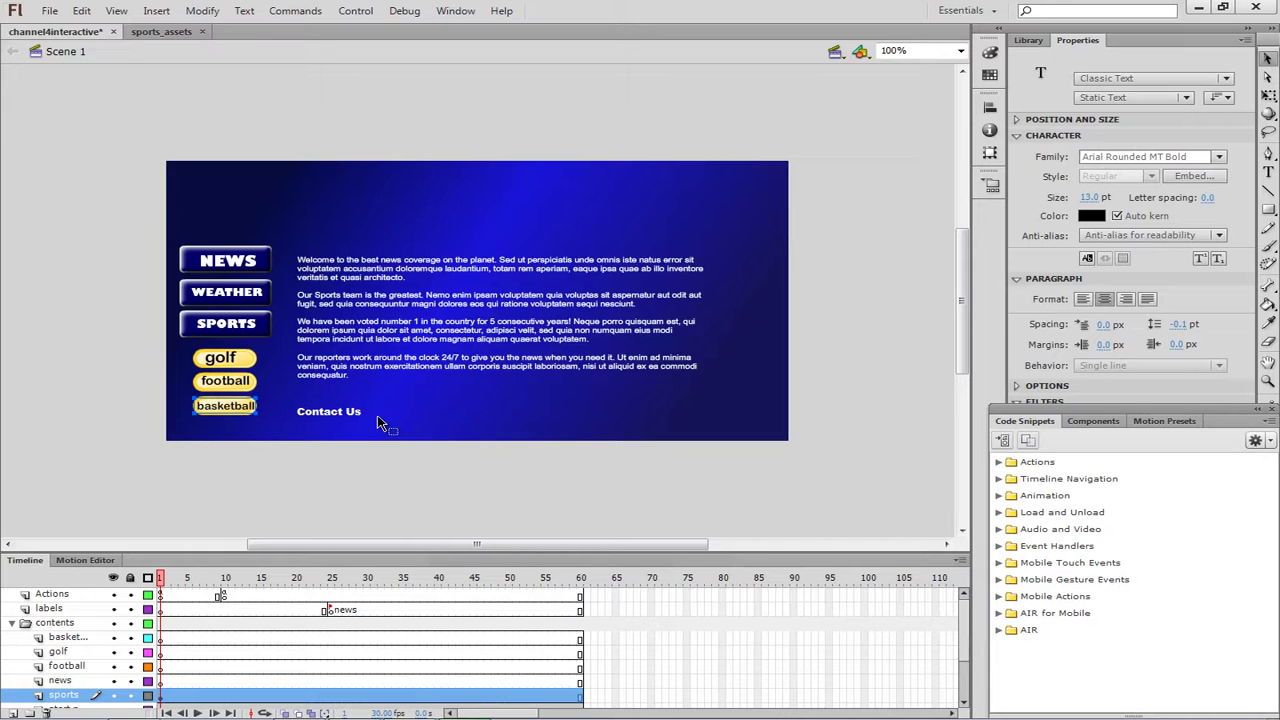
click(378, 422)
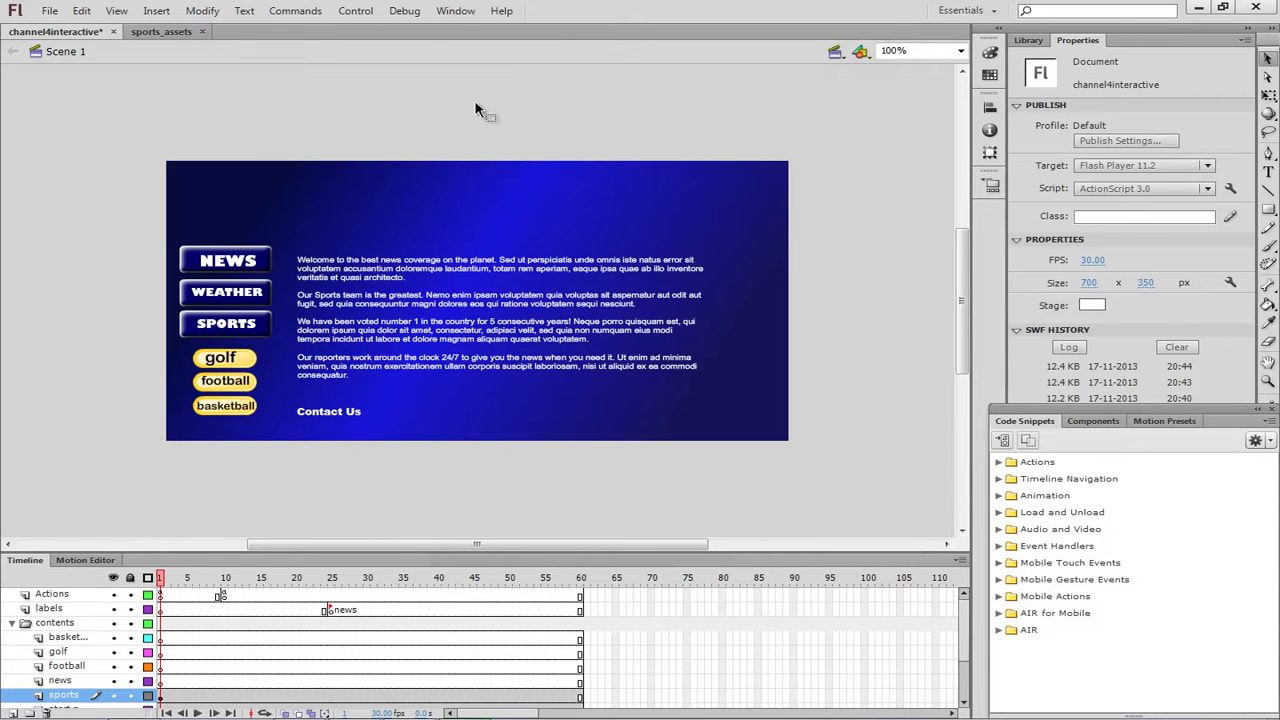
Test the movie in Flash Professional to check the three yellow sport buttons, and close the preview
click(357, 13)
mouse_move(400, 131)
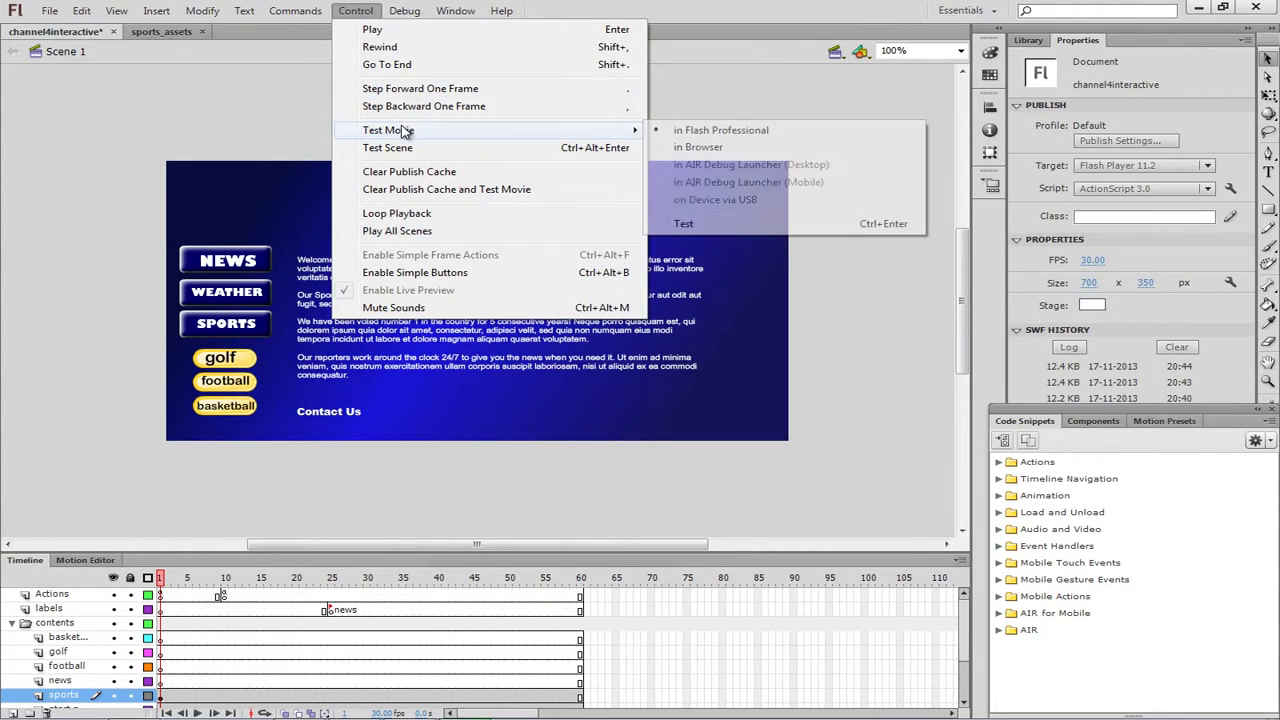
click(728, 134)
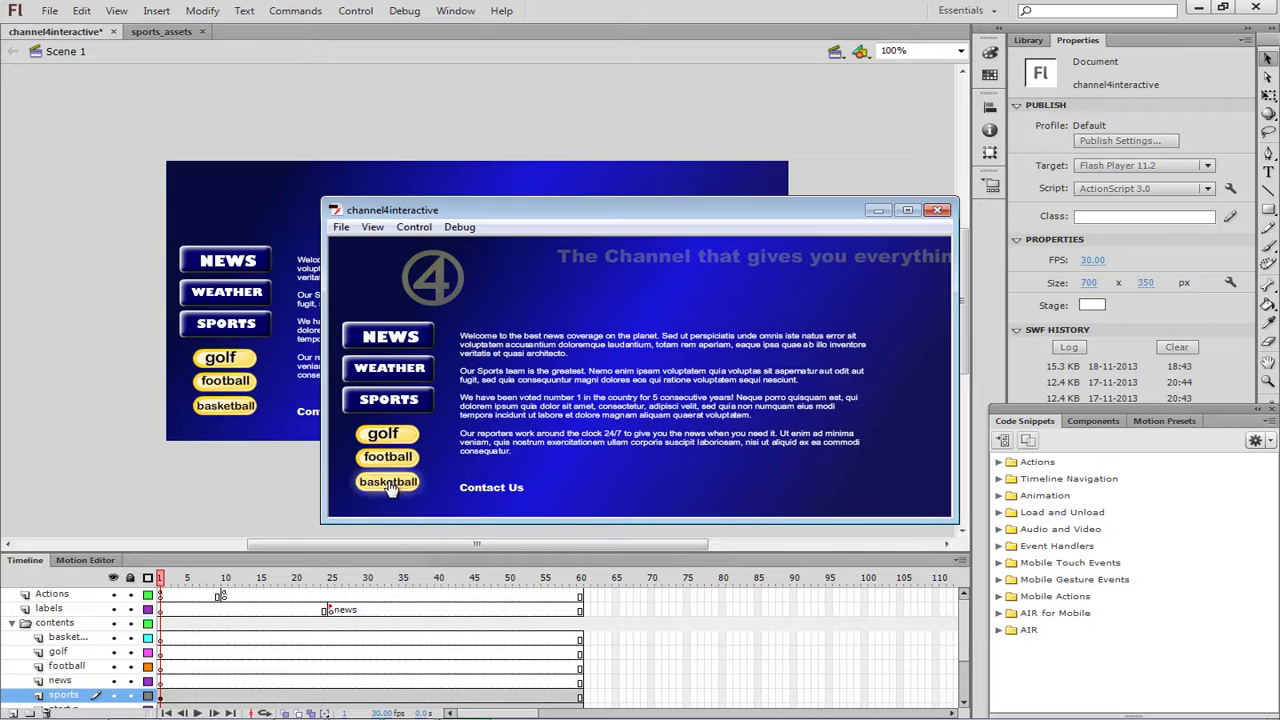
click(938, 211)
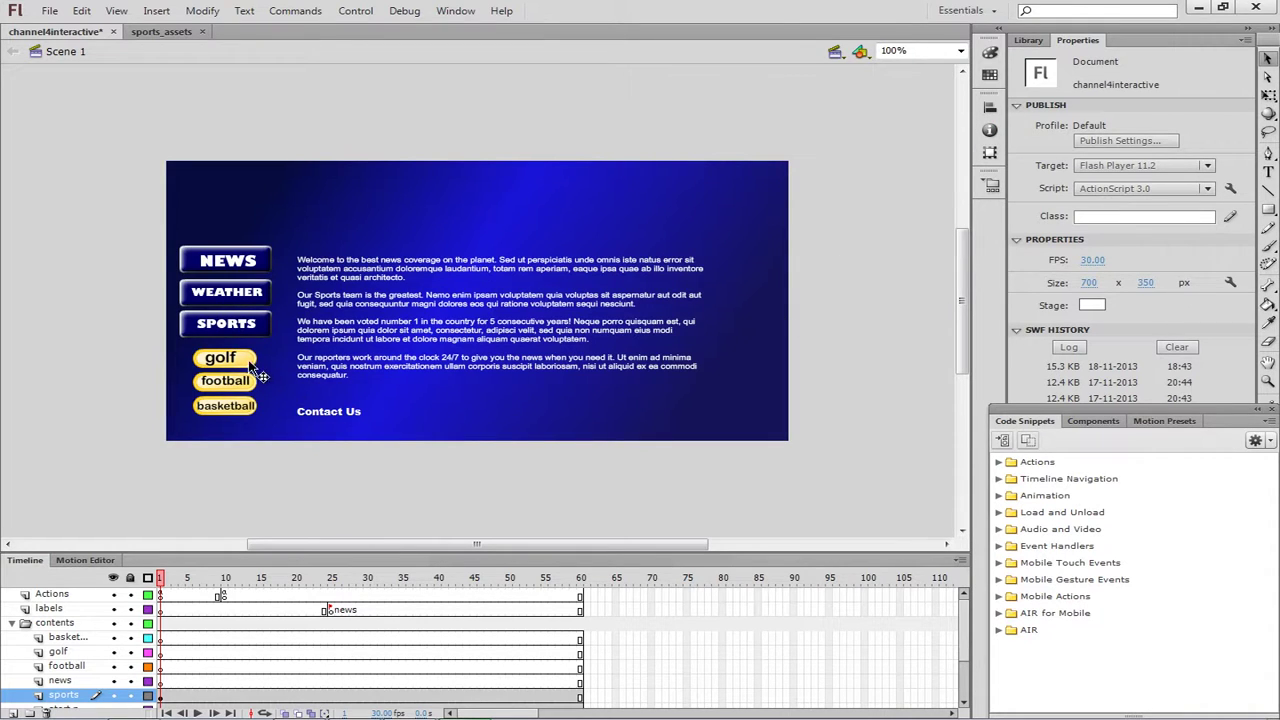
Select the football text label on the middle yellow button
click(228, 404)
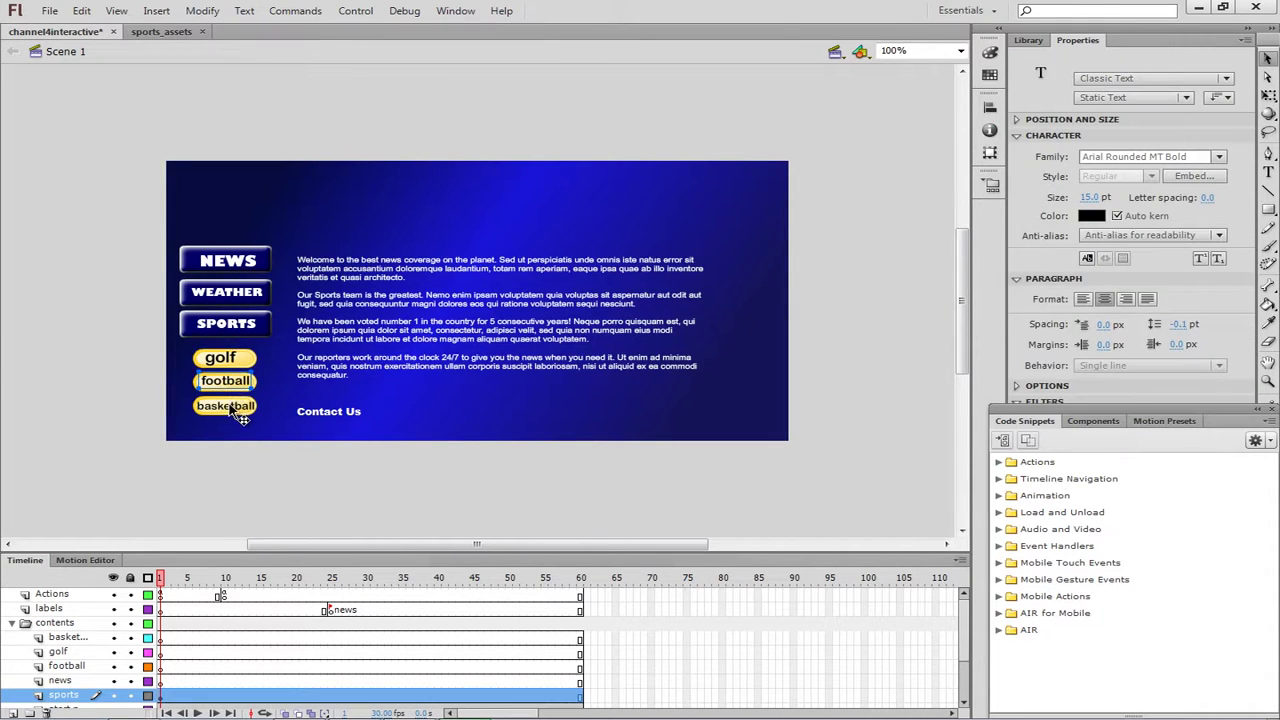